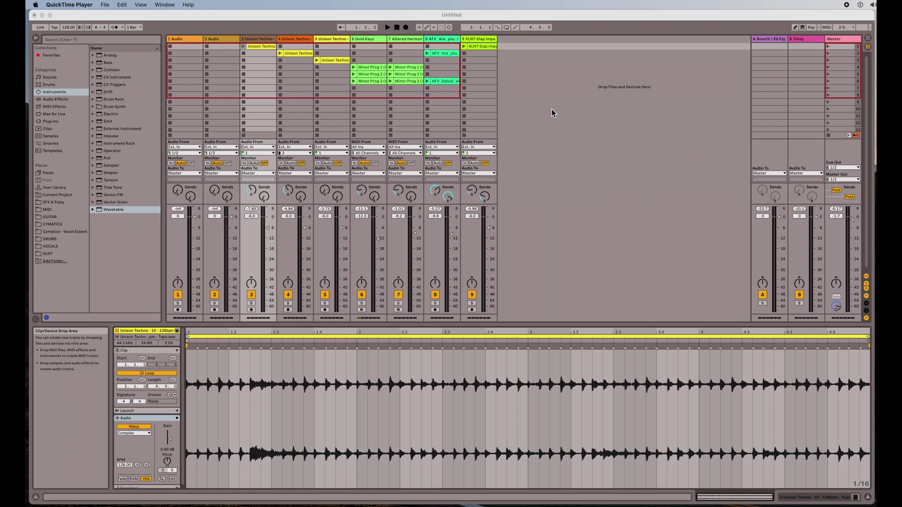
# Switch between Arrangement and Session View, finishing on the session clip grid and mixer
pyautogui.click(869, 42)
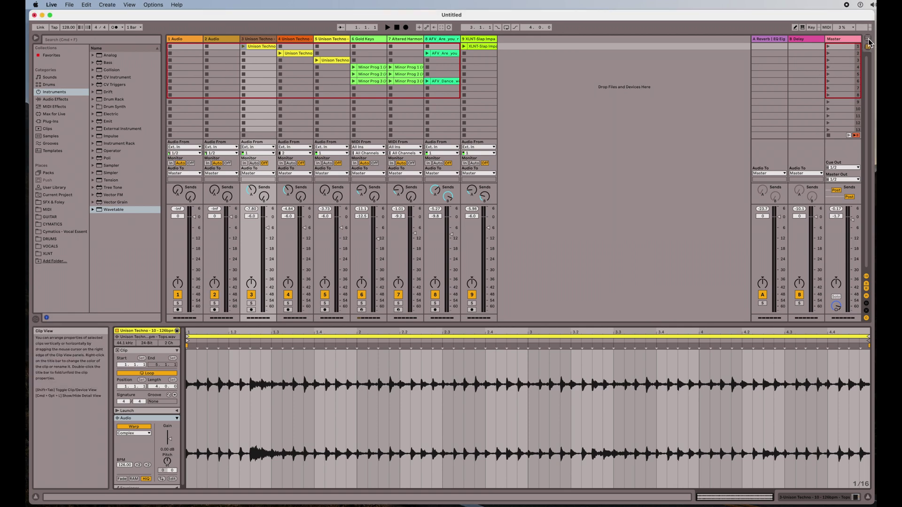
pyautogui.click(869, 42)
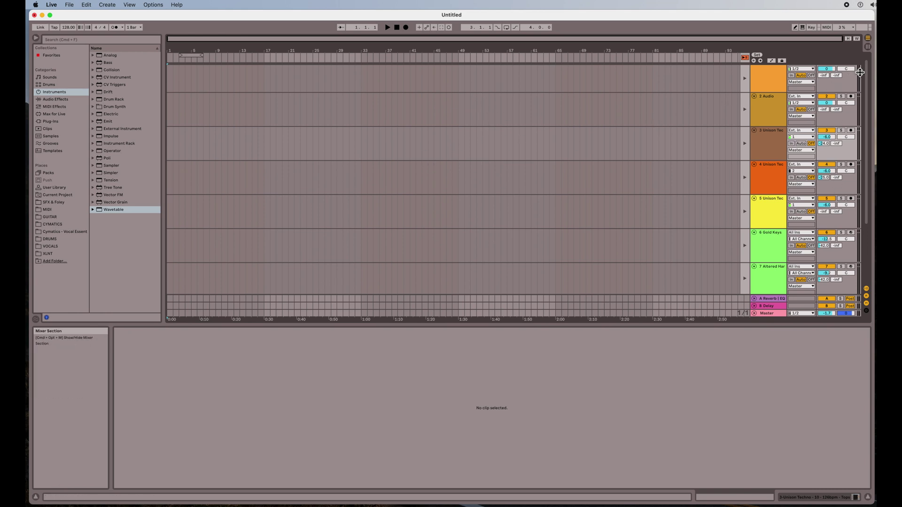
pyautogui.click(867, 47)
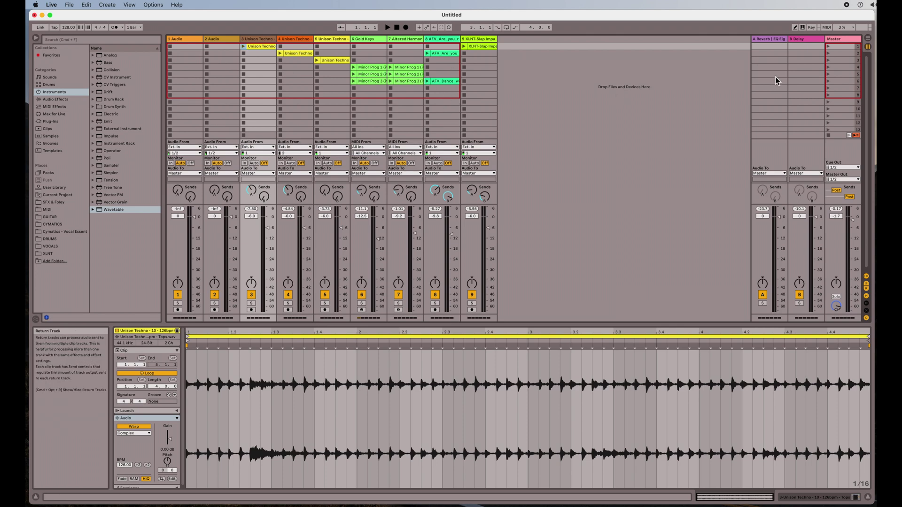
pyautogui.click(868, 38)
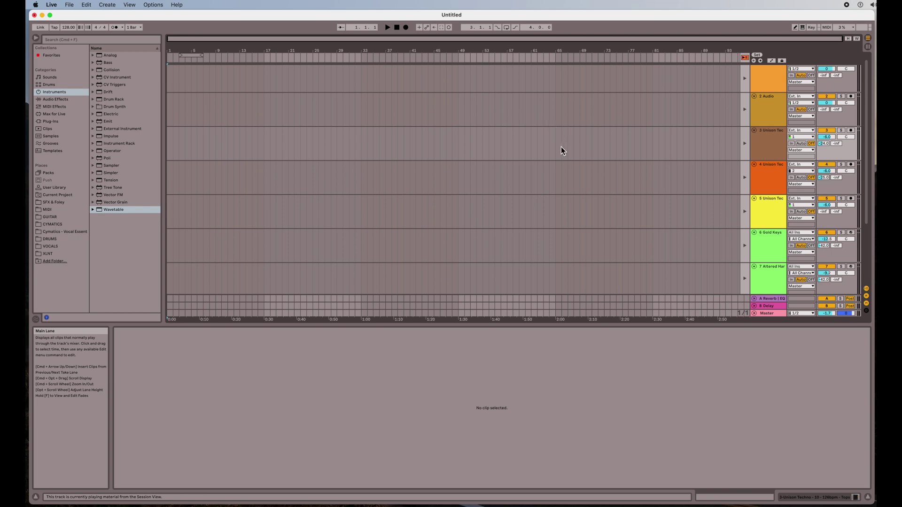
pyautogui.click(869, 47)
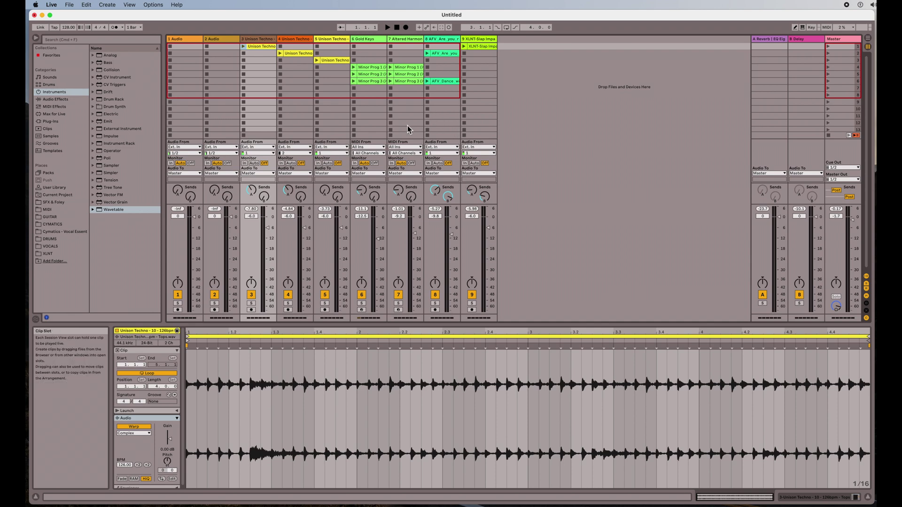
# View the tops, snare-hat and kick loops, then the Minor Prog 1, 2 and 3 chord notes
pyautogui.click(264, 47)
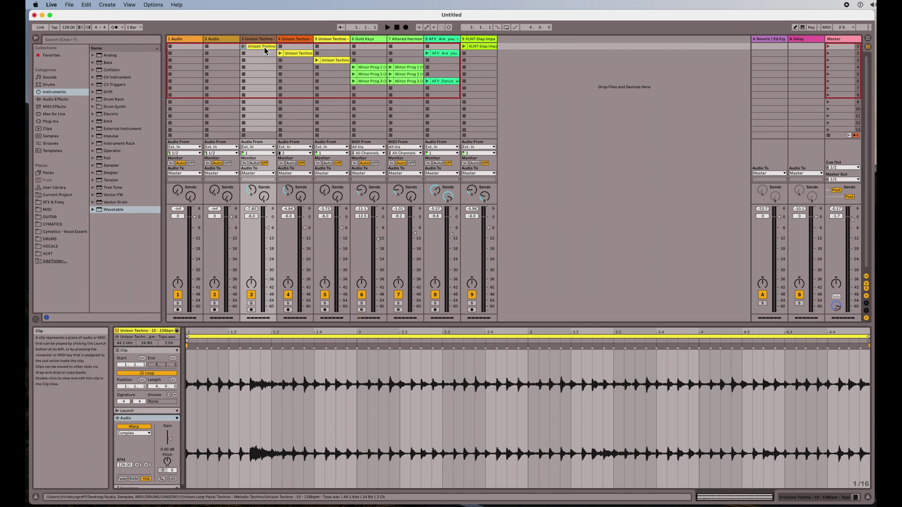
pyautogui.click(290, 54)
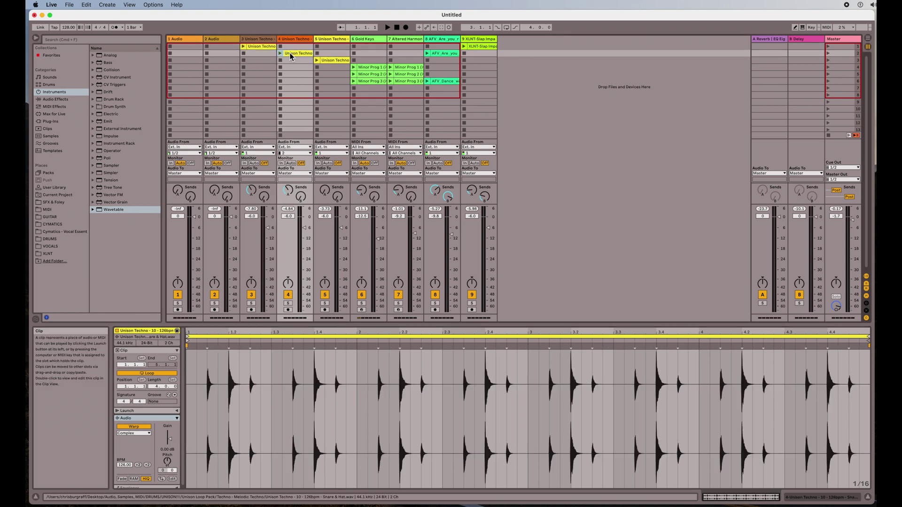
pyautogui.click(324, 60)
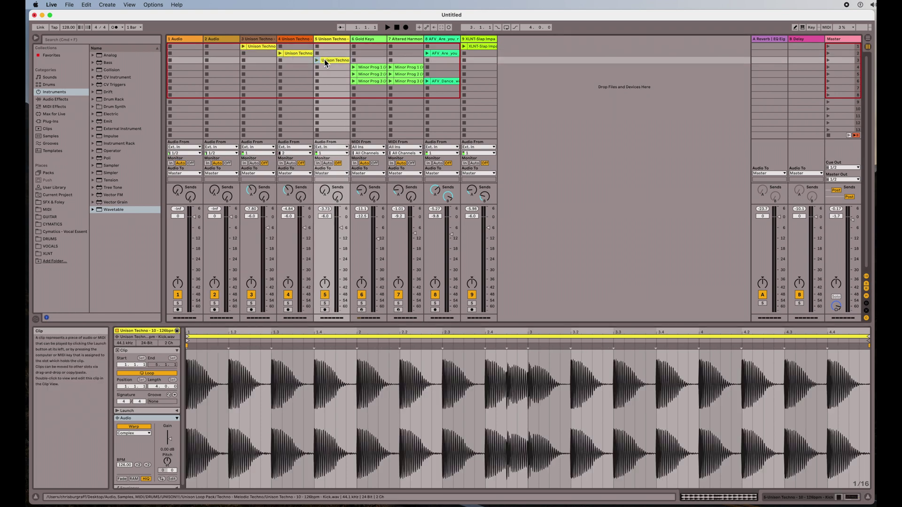
pyautogui.click(366, 68)
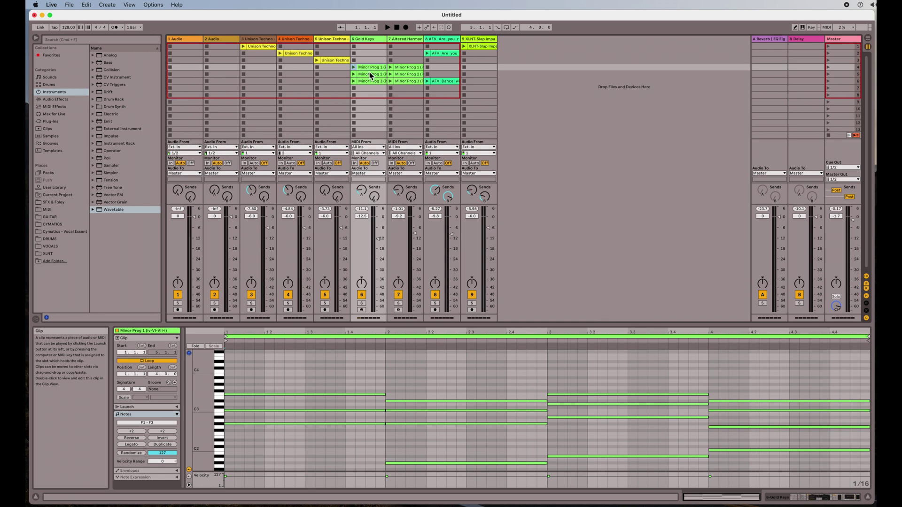
pyautogui.click(369, 76)
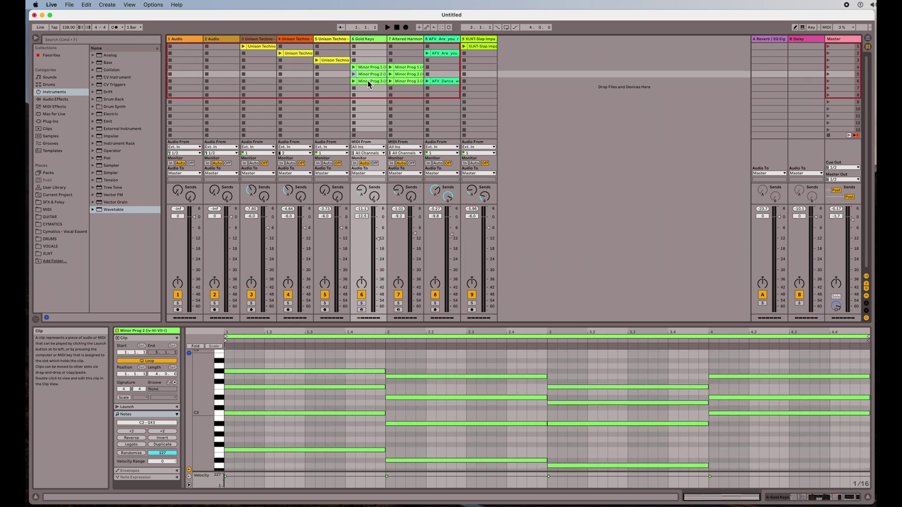
pyautogui.click(367, 81)
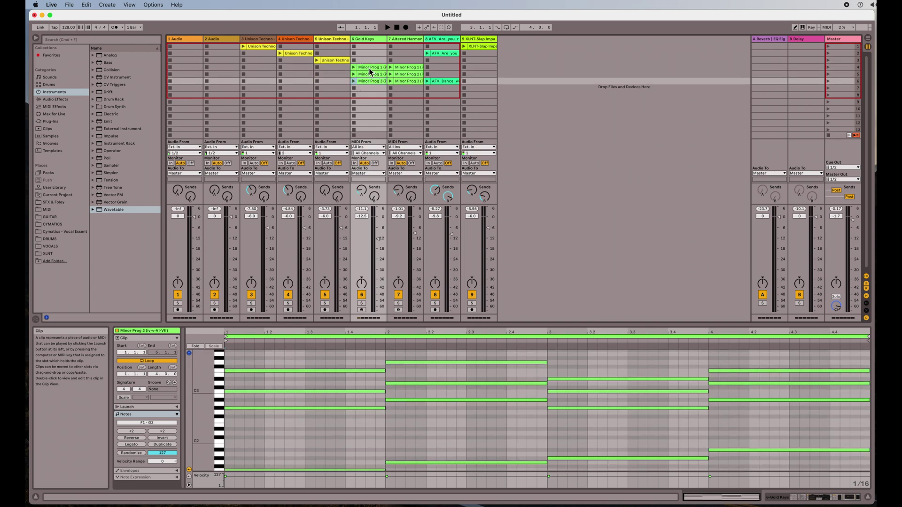
# Compare track 6's Minor Prog 1 chords with track 7's Minor Prog 1 and 2 bass notes
pyautogui.click(369, 69)
pyautogui.click(400, 71)
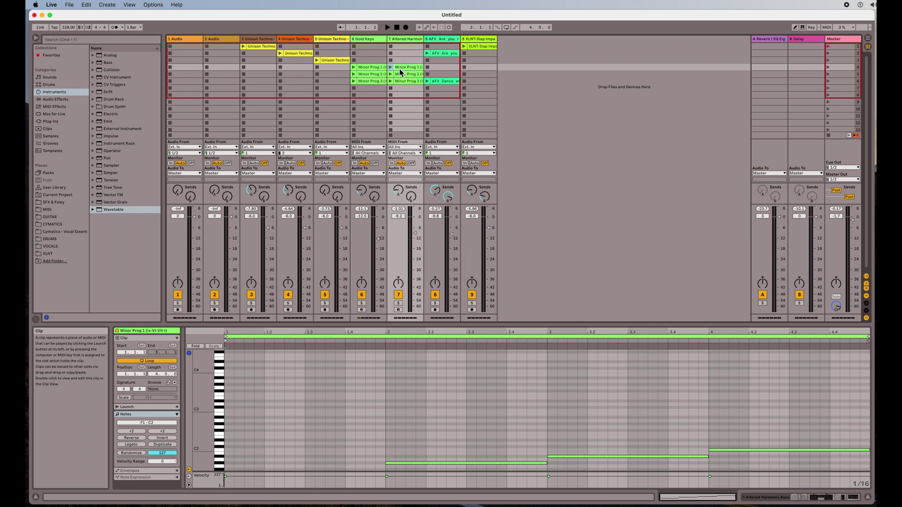
pyautogui.click(400, 76)
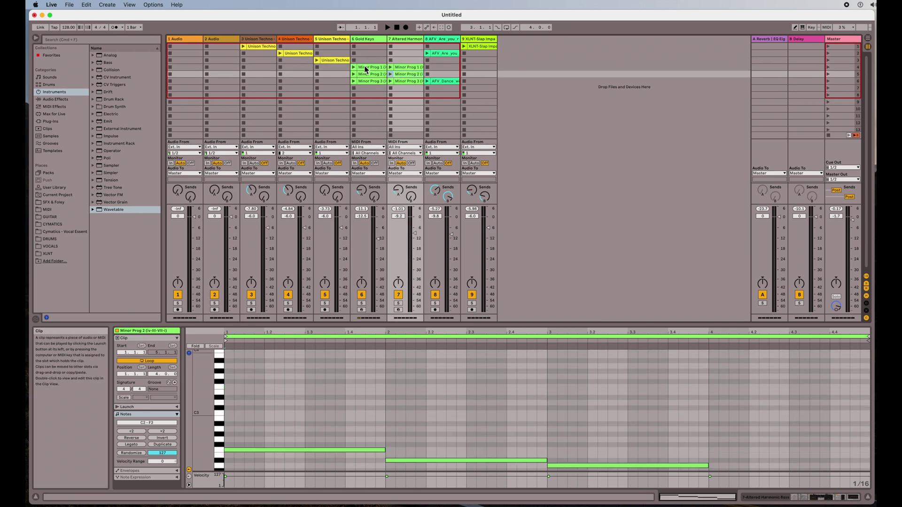
pyautogui.click(365, 68)
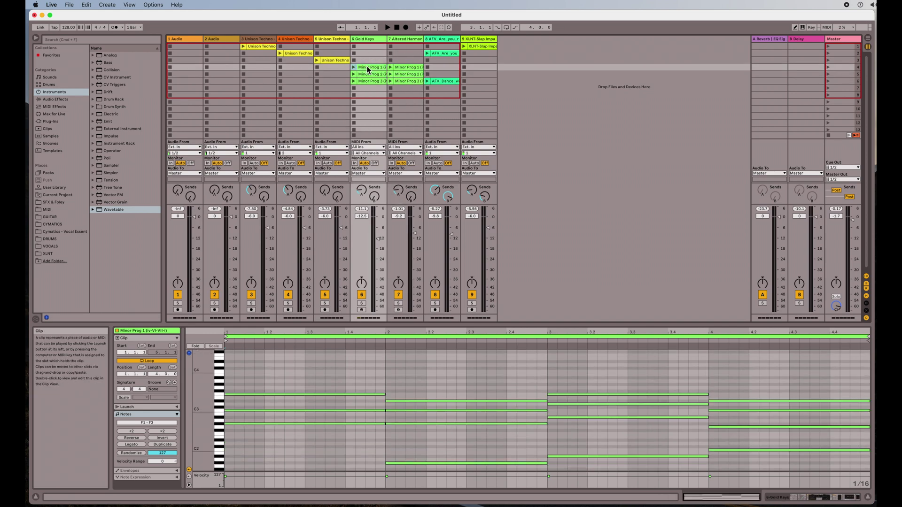
pyautogui.click(407, 68)
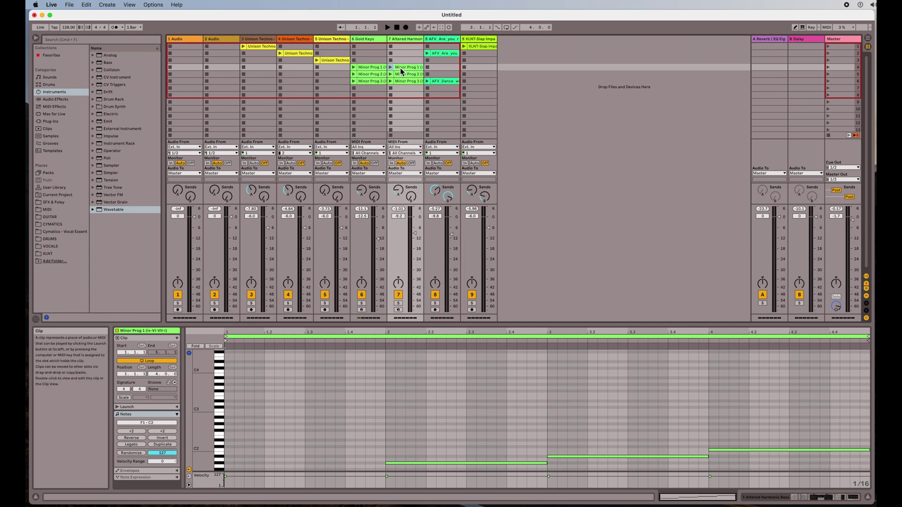
# View the 'Are you ready' and 'Dance with me' vocal waveforms and the XLNT-Slap Impact
pyautogui.click(450, 53)
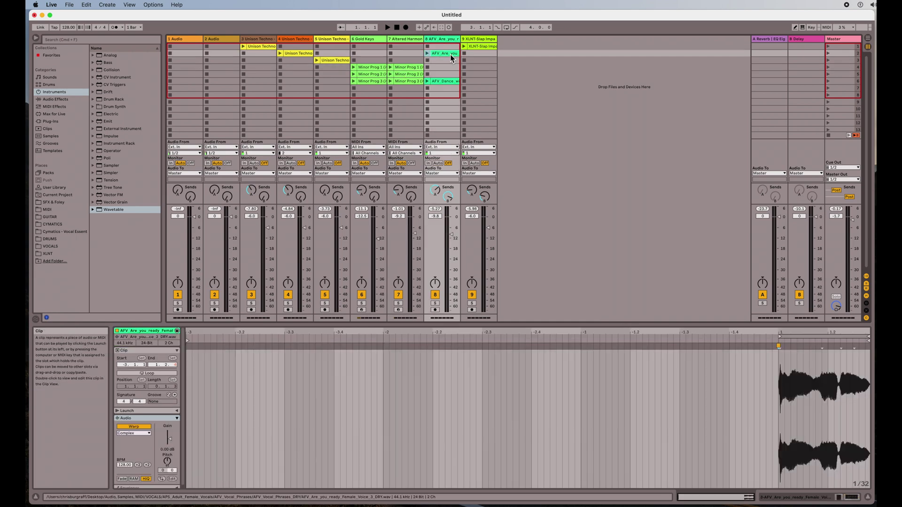
pyautogui.click(446, 81)
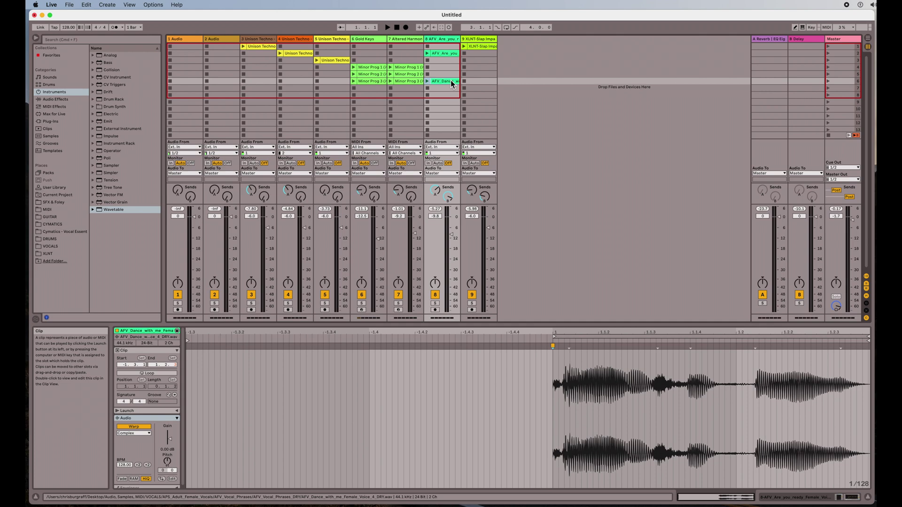
pyautogui.click(480, 46)
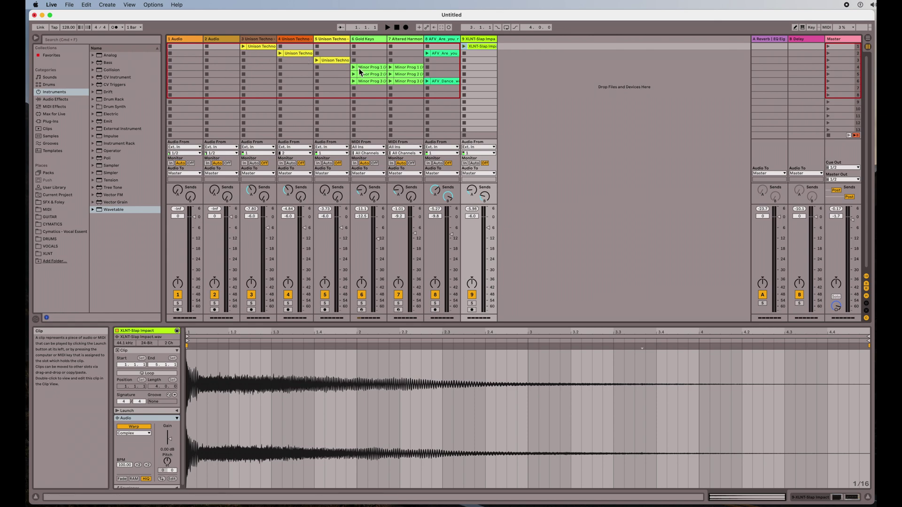
pyautogui.click(244, 47)
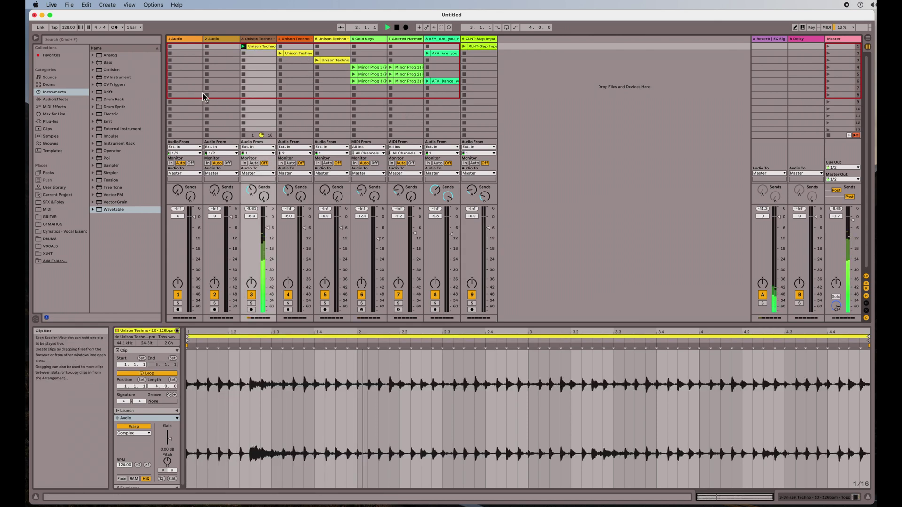
# Add the snare-hat and kick loops, step chords through Minor Prog 1–3, and fire the XLNT-Slap Impact
pyautogui.click(281, 54)
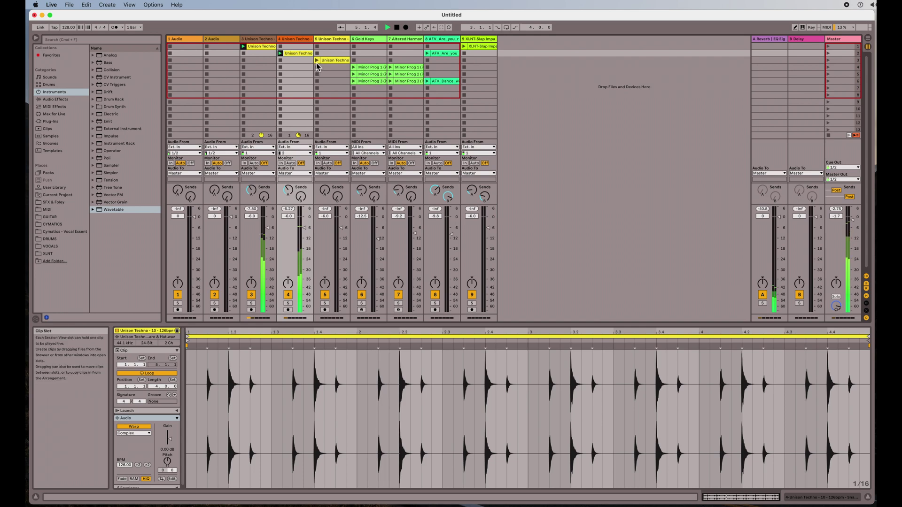
pyautogui.click(316, 61)
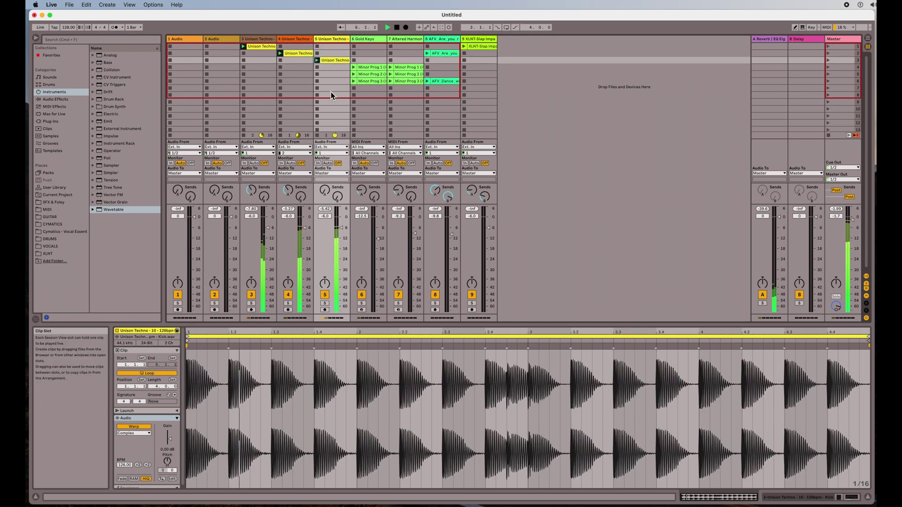
pyautogui.click(353, 68)
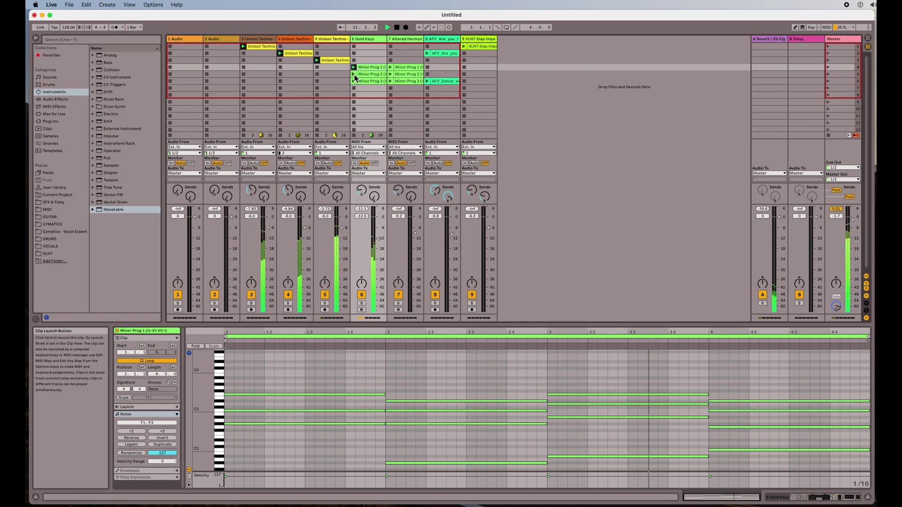
pyautogui.click(353, 75)
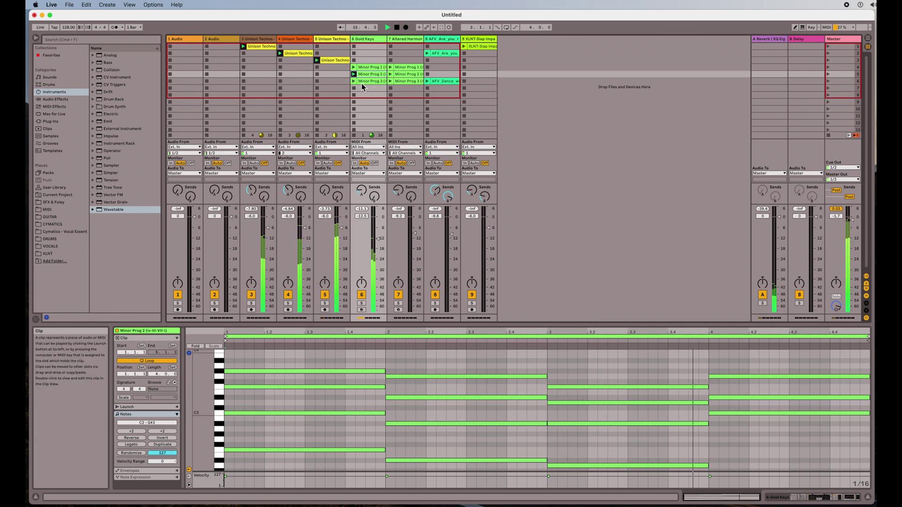
pyautogui.click(383, 80)
pyautogui.click(353, 81)
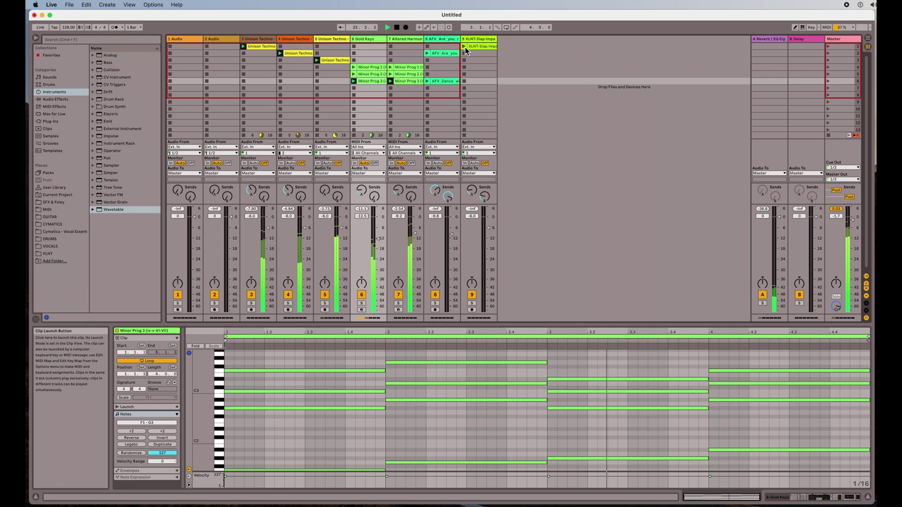
pyautogui.click(465, 47)
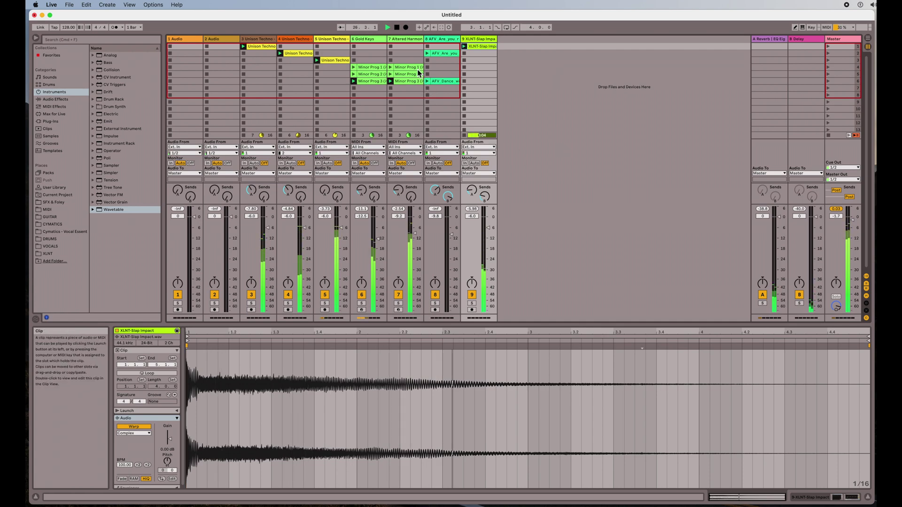
# Stop playback and all clips, then copy the Unison Techno tops loop into scene 2
pyautogui.click(396, 28)
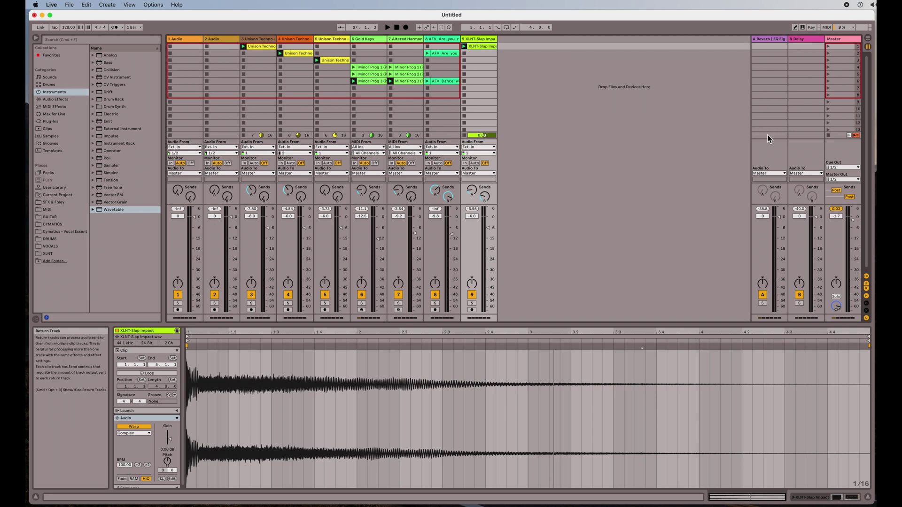
pyautogui.click(831, 136)
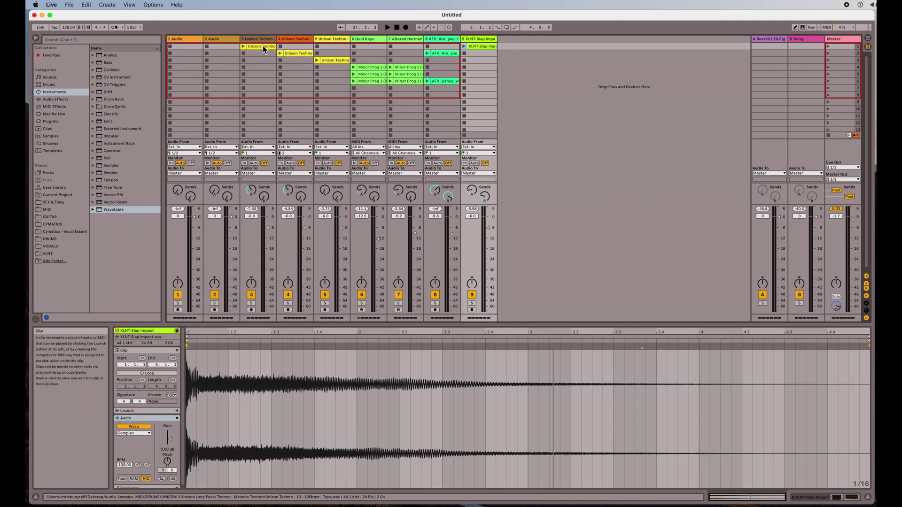
pyautogui.moveTo(262, 51); pyautogui.dragTo(258, 52)
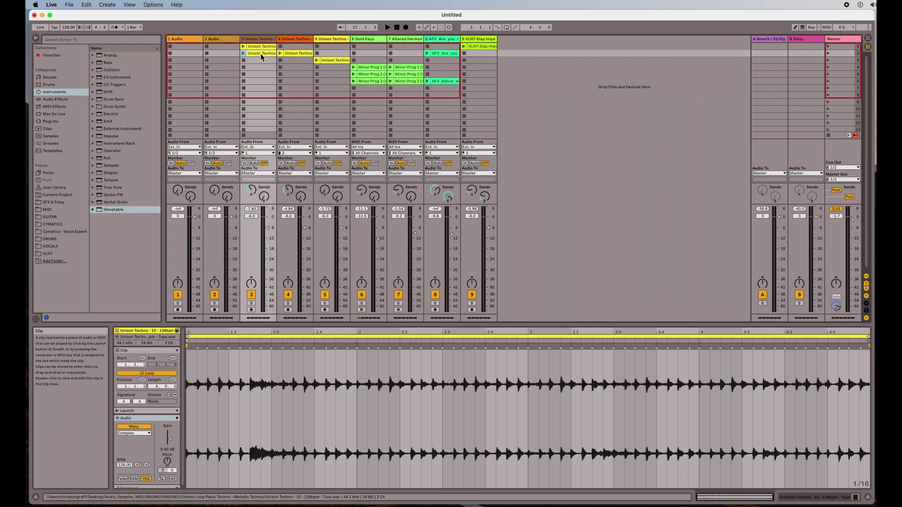
# Copy the drum loops into scene 3 and audition scenes 1, 2 and 3
pyautogui.moveTo(260, 52); pyautogui.dragTo(288, 60)
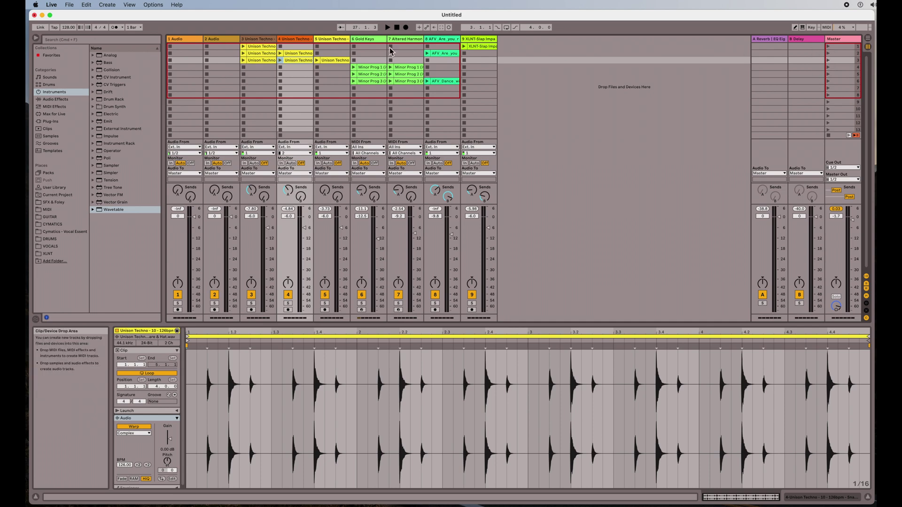
pyautogui.click(829, 46)
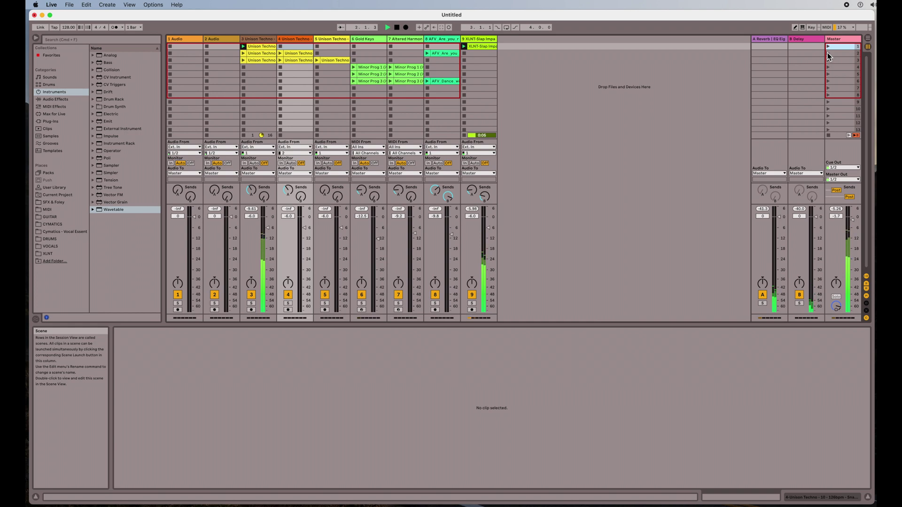
pyautogui.click(828, 53)
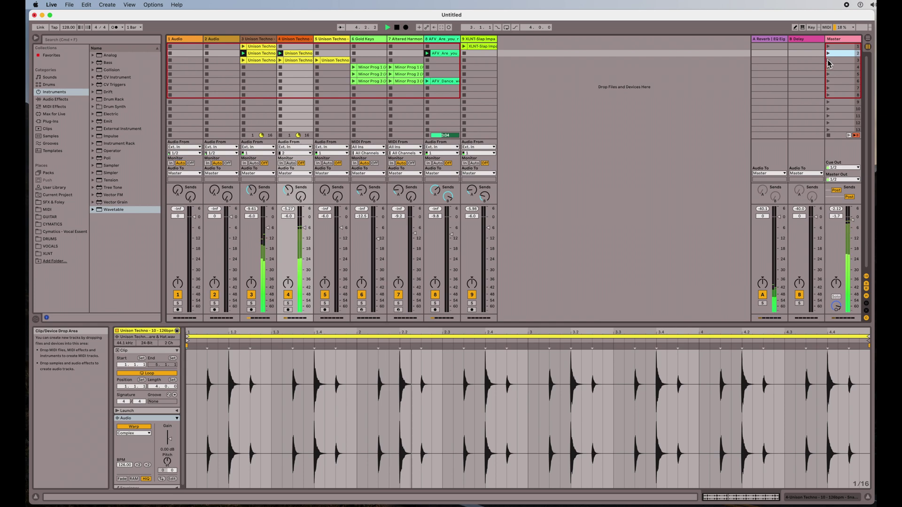
pyautogui.click(828, 61)
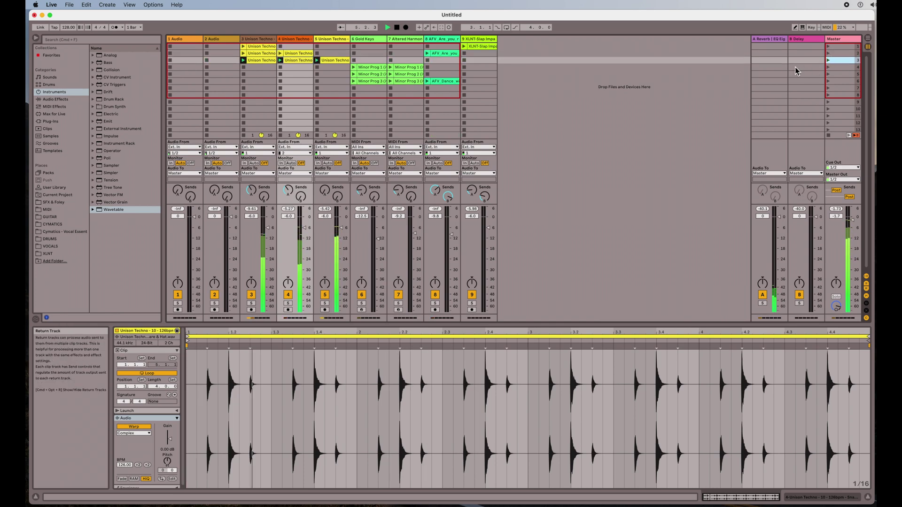
# Duplicate the scene 3 drum clips into scene 4 with Cmd+D, then audition scenes 4 and 5
pyautogui.click(221, 60)
pyautogui.keyDown('shift'); pyautogui.click(329, 61); pyautogui.keyUp('shift')
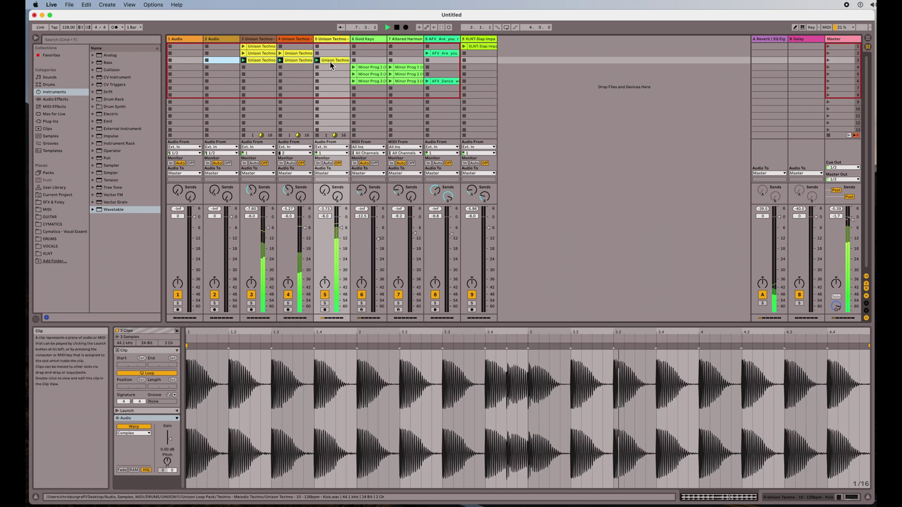
pyautogui.press('super+d')
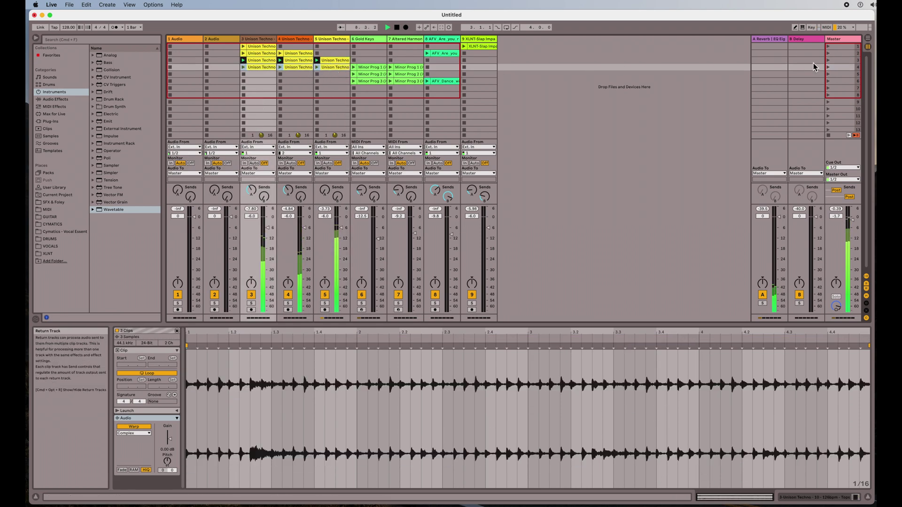
pyautogui.click(827, 67)
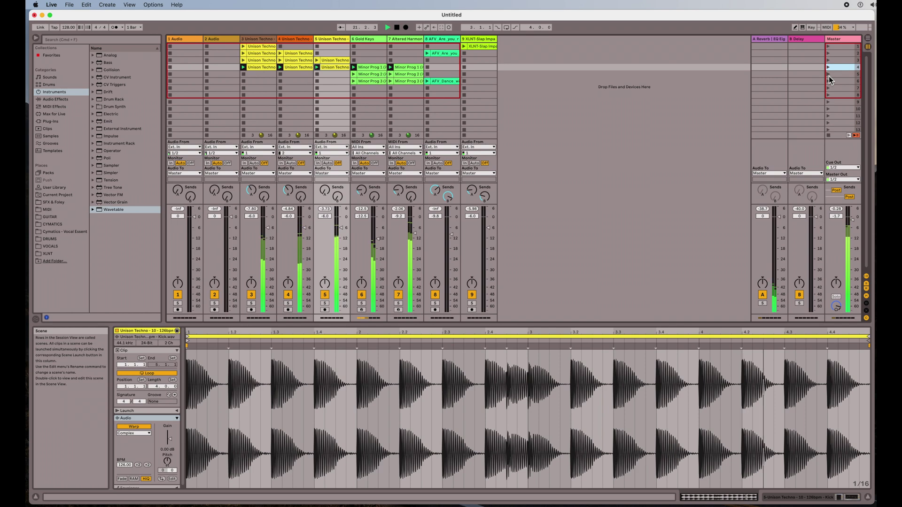
pyautogui.click(829, 75)
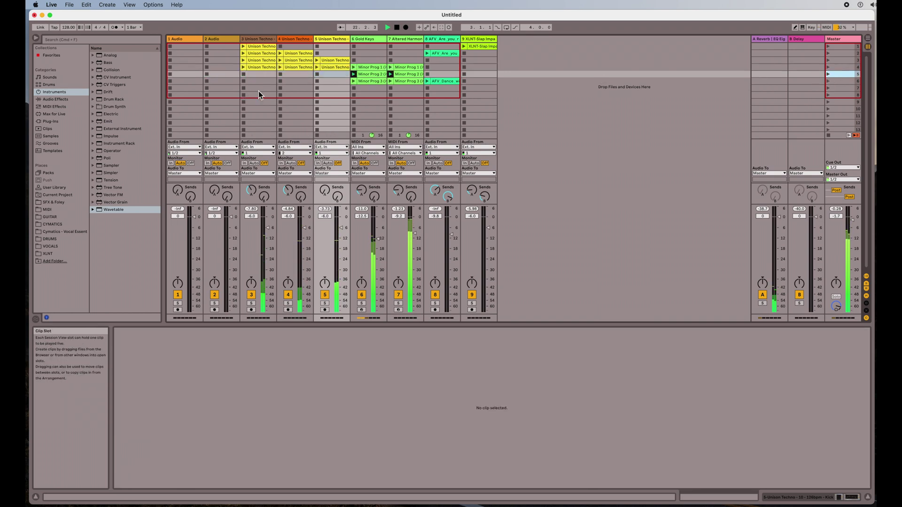
# Audition scene 6 and copy the XLNT-Slap Impact hit into scene 7
pyautogui.moveTo(227, 67); pyautogui.dragTo(328, 84)
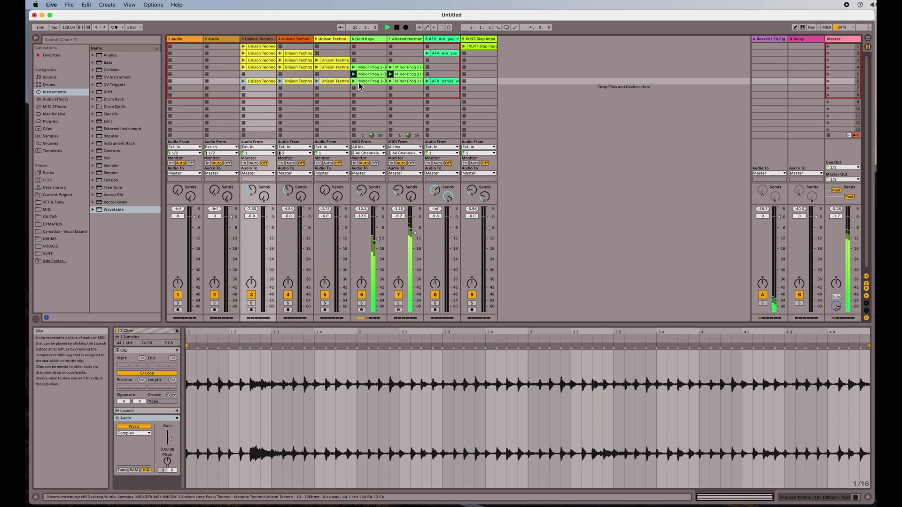
pyautogui.click(828, 83)
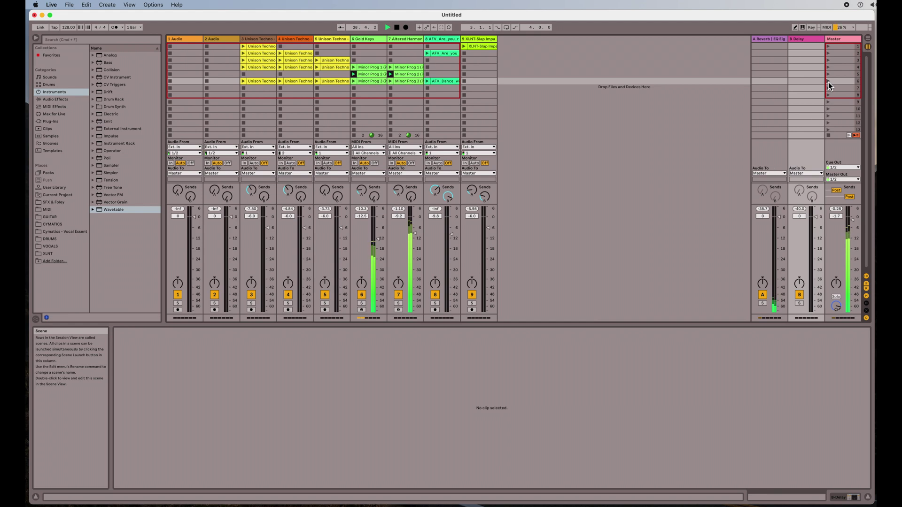
pyautogui.click(827, 83)
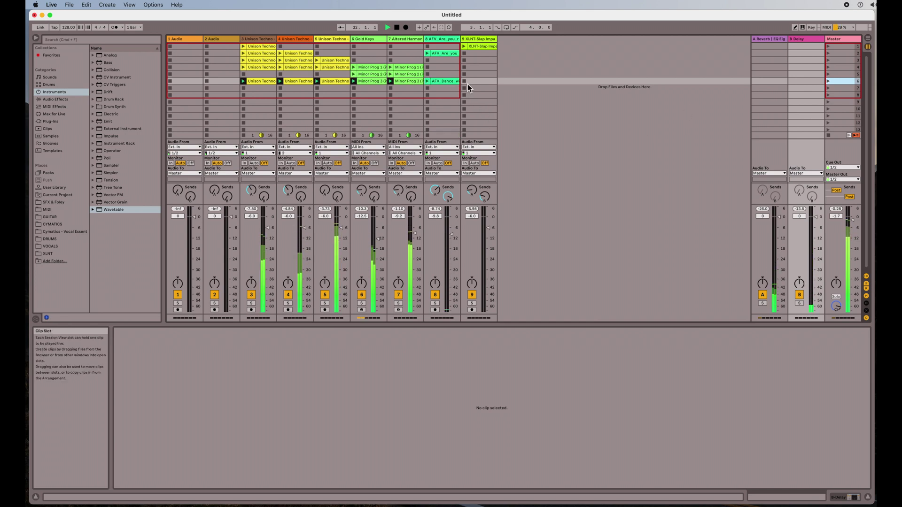
pyautogui.moveTo(482, 46); pyautogui.dragTo(478, 88)
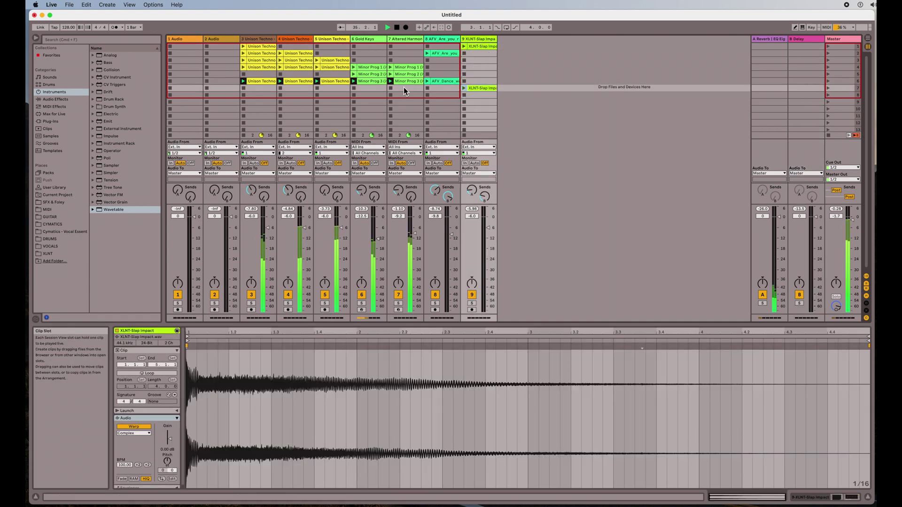
# Copy the Unison Techno loops and Minor Prog 1 into scene 7, selecting the extra Minor Prog 1 copy
pyautogui.moveTo(304, 81); pyautogui.dragTo(268, 88)
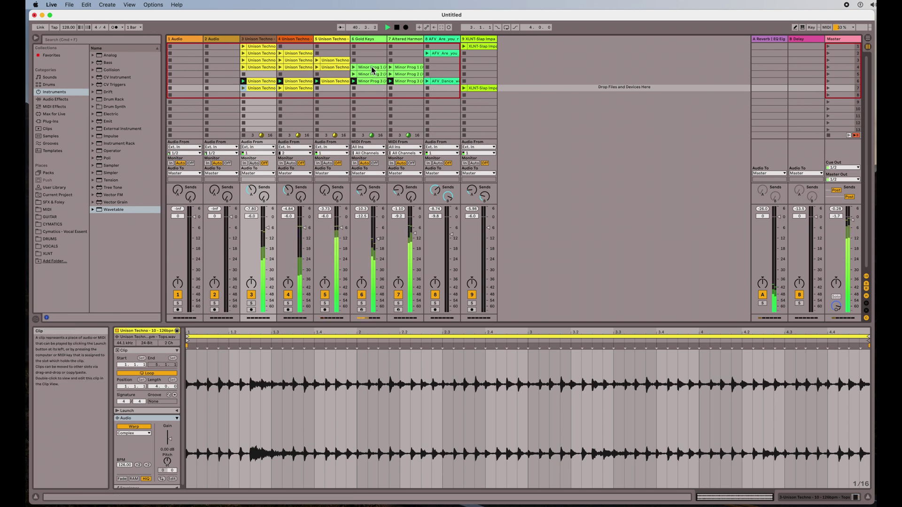
pyautogui.moveTo(371, 69); pyautogui.dragTo(397, 89)
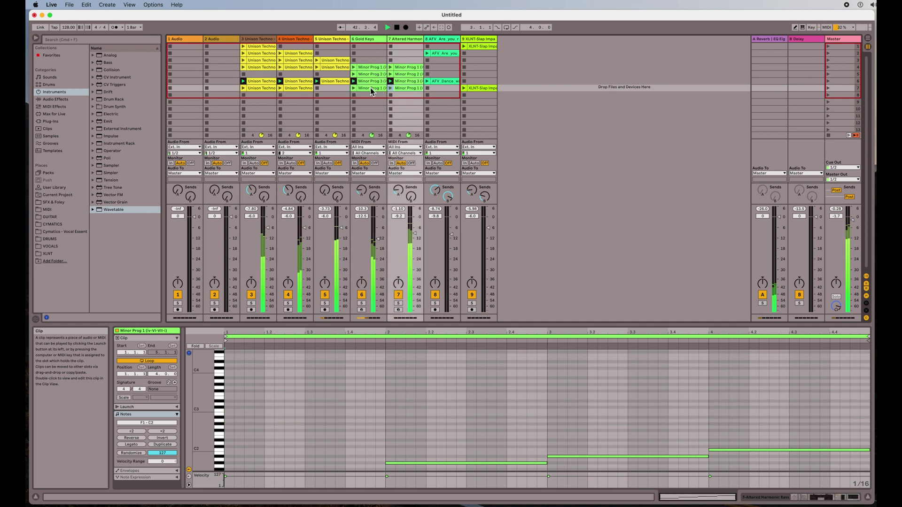
pyautogui.click(370, 88)
# Delete the extra Minor Prog 1 copy, audition scene 7, then play scenes 1 through 6 in turn
pyautogui.press('Delete')
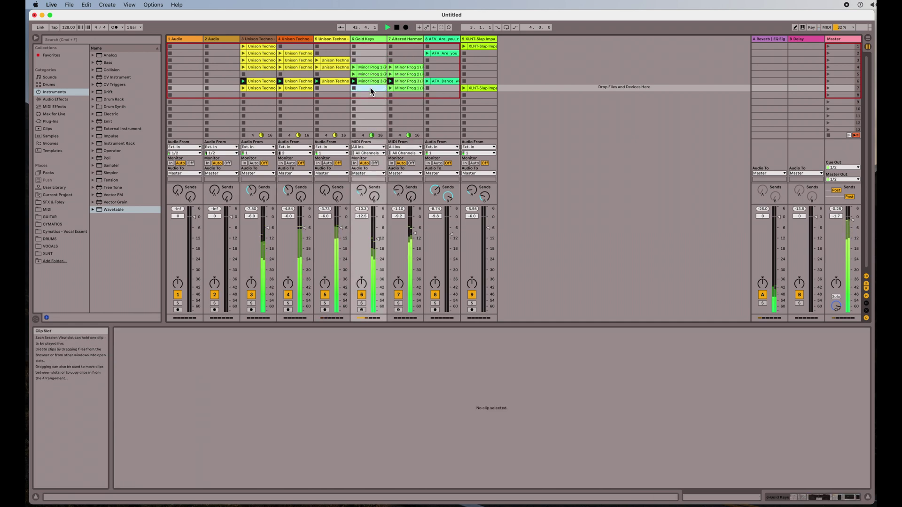
pyautogui.click(828, 90)
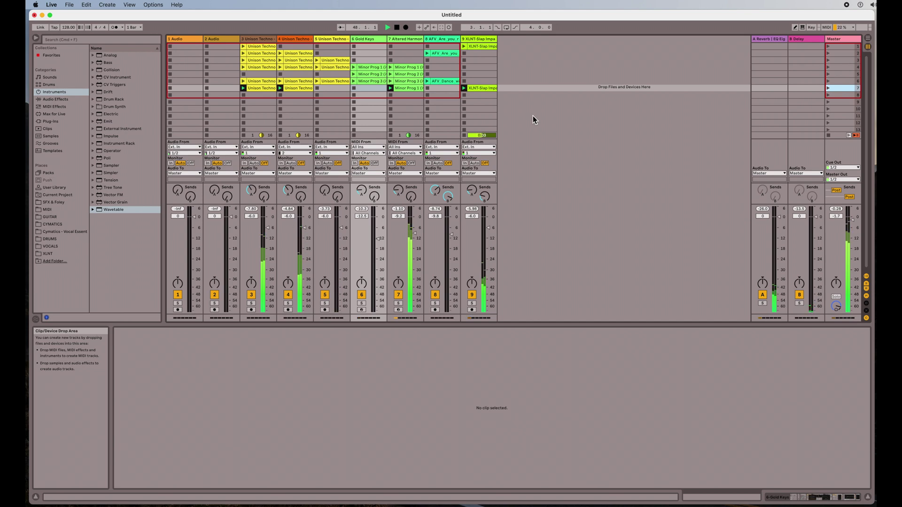
pyautogui.click(828, 47)
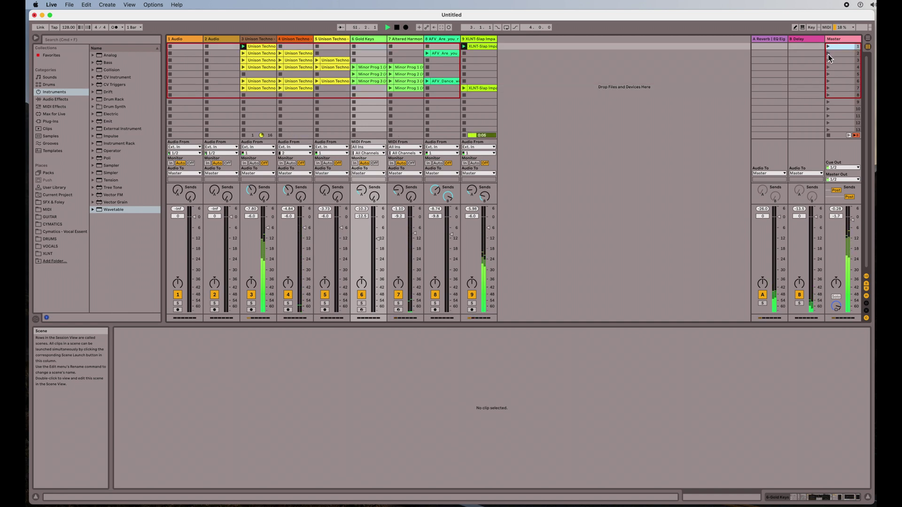
pyautogui.click(827, 53)
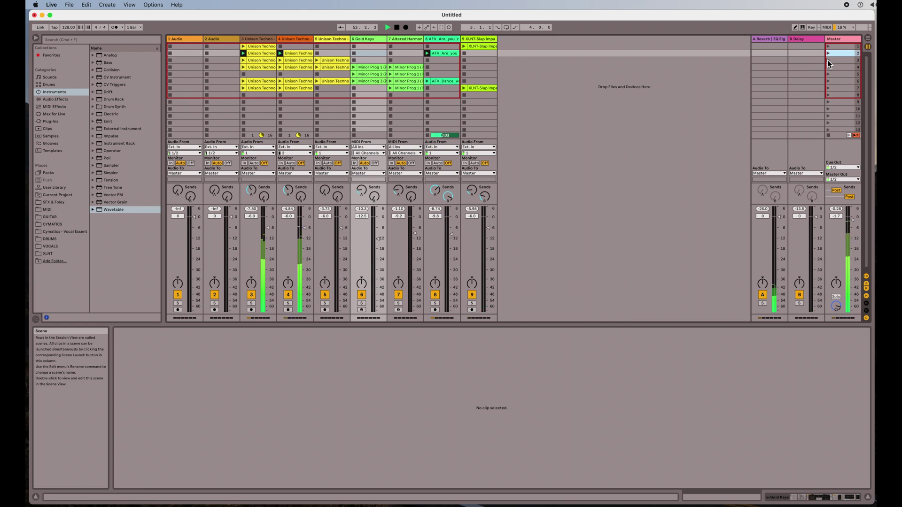
pyautogui.click(828, 61)
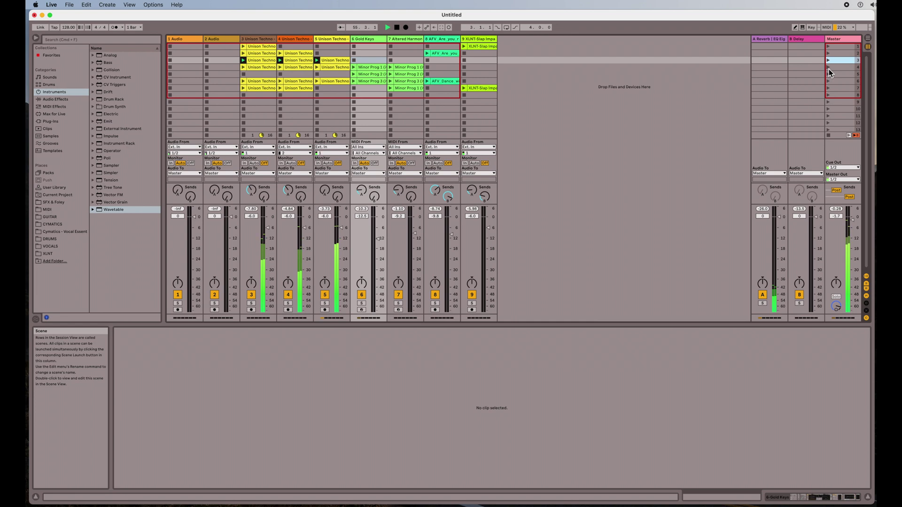
pyautogui.click(829, 68)
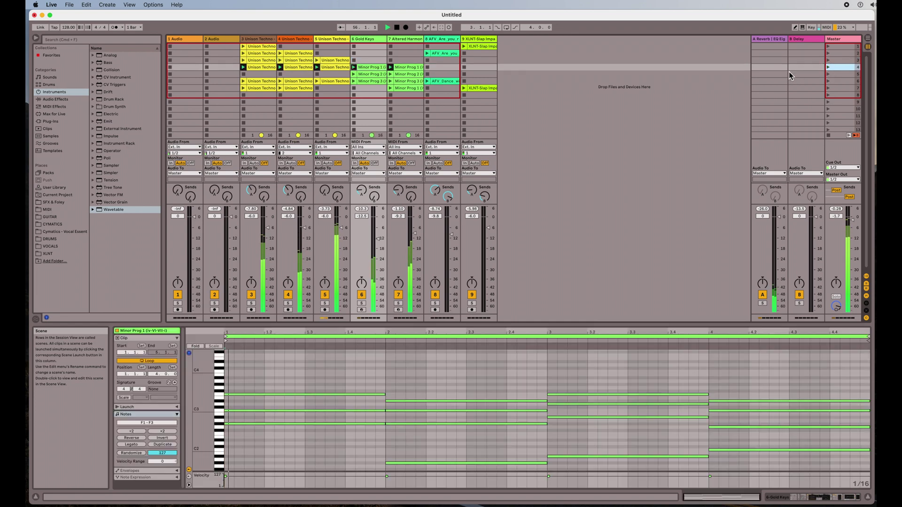
pyautogui.click(828, 74)
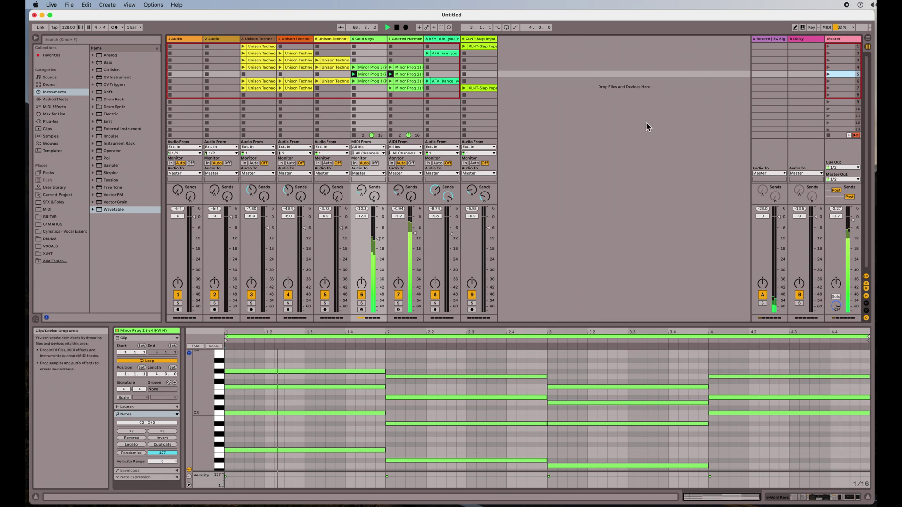
pyautogui.click(830, 82)
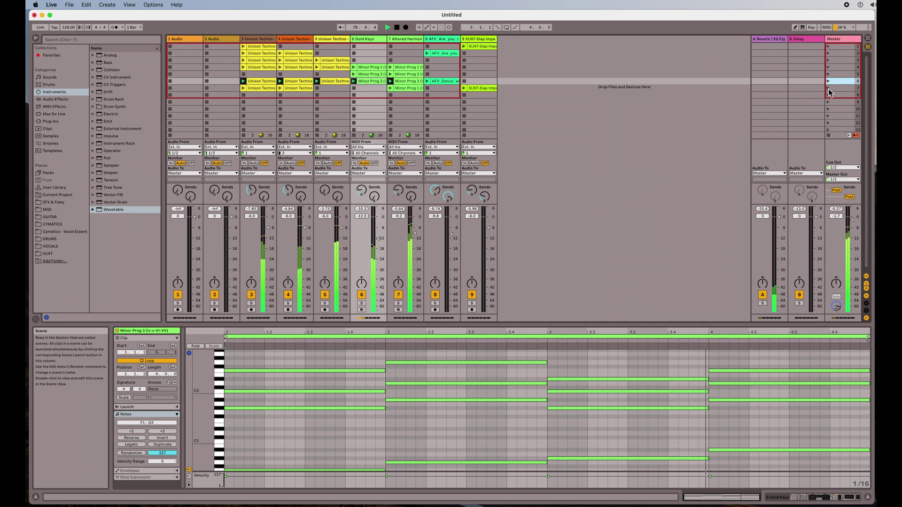
# Launch scene 7, start the AFV vocal on track 8, jump back to scene 4, then stop
pyautogui.click(828, 89)
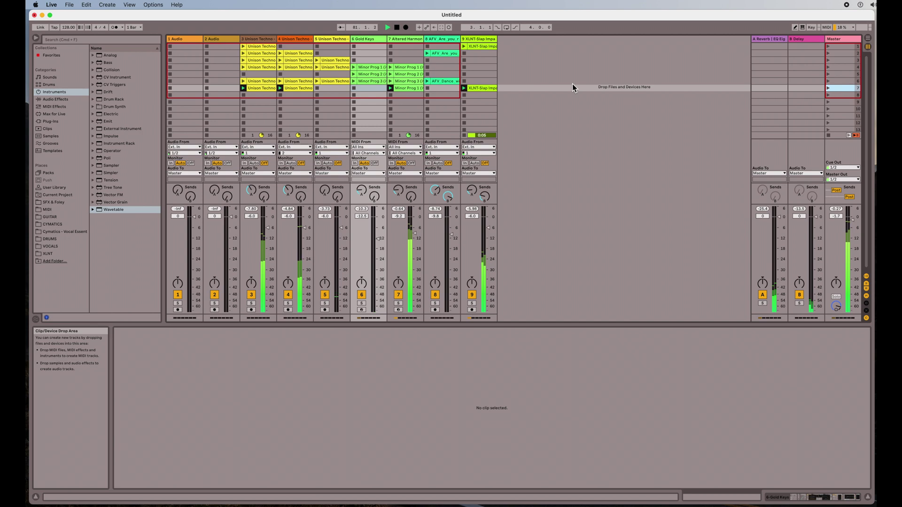
pyautogui.click(429, 54)
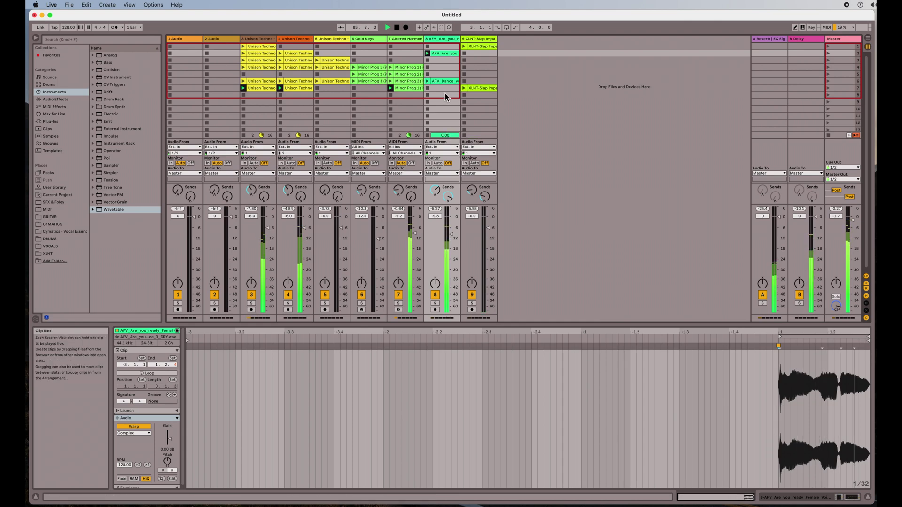
pyautogui.click(828, 69)
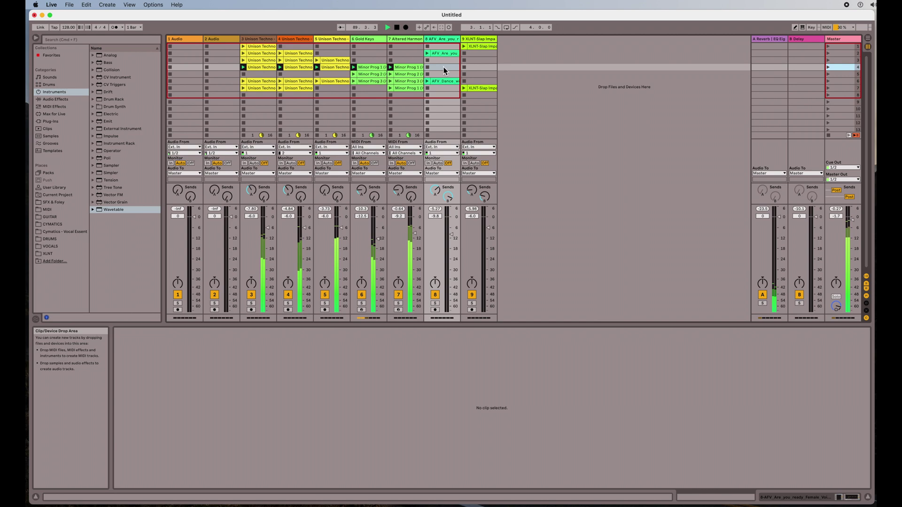
pyautogui.click(396, 27)
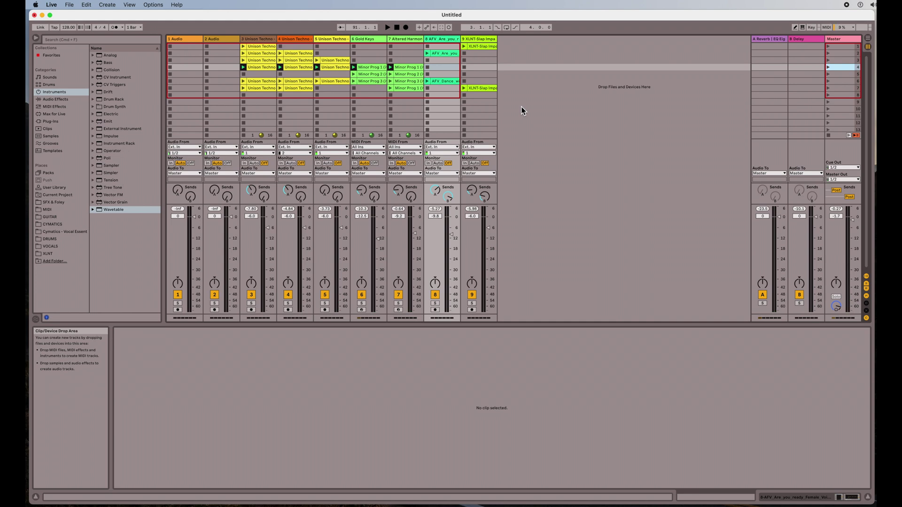
pyautogui.press('Tab')
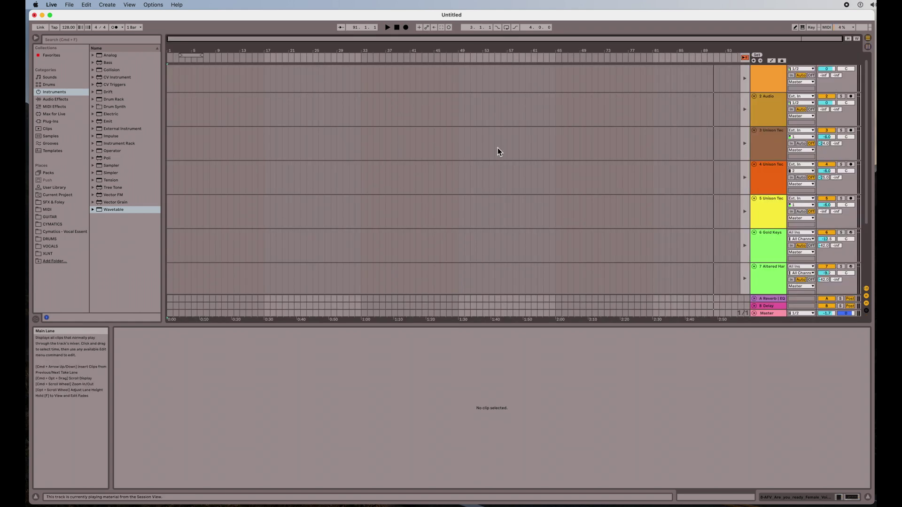
pyautogui.press('Tab')
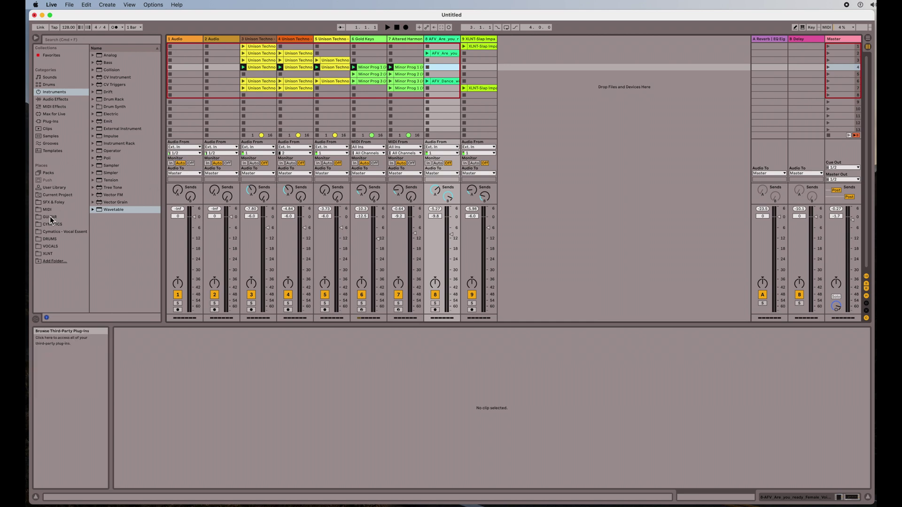
pyautogui.click(67, 205)
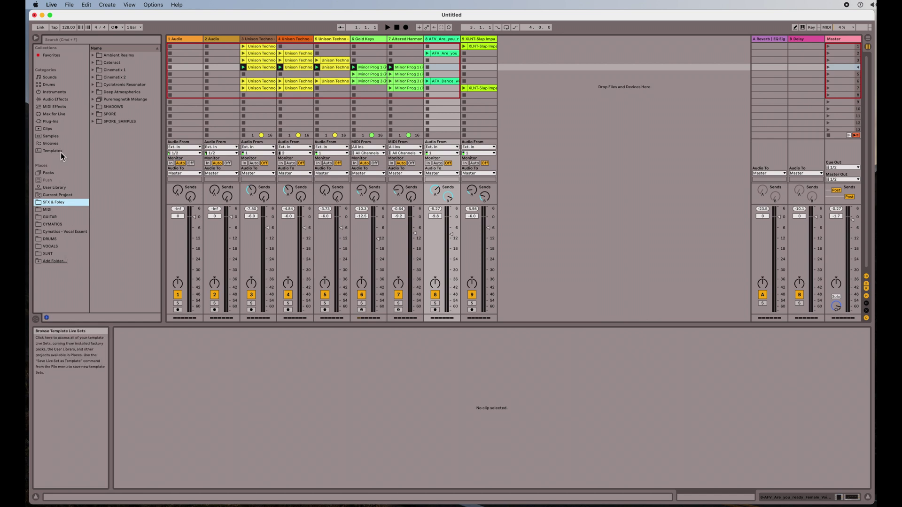
# List the Samples category, scroll down to the 110- sample files, and confirm playback is stopped
pyautogui.click(63, 137)
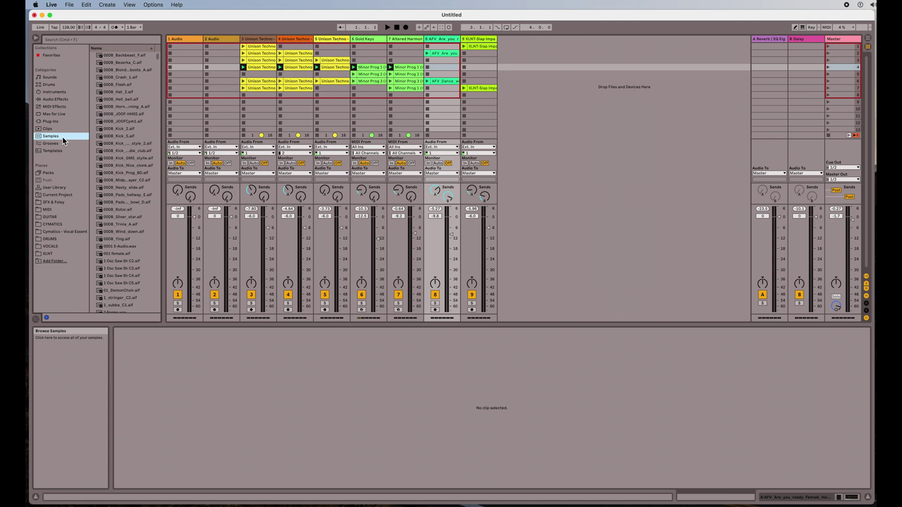
pyautogui.scroll(-15, 122, 174)
pyautogui.scroll(-8, 122, 175)
pyautogui.scroll(-8, 122, 203)
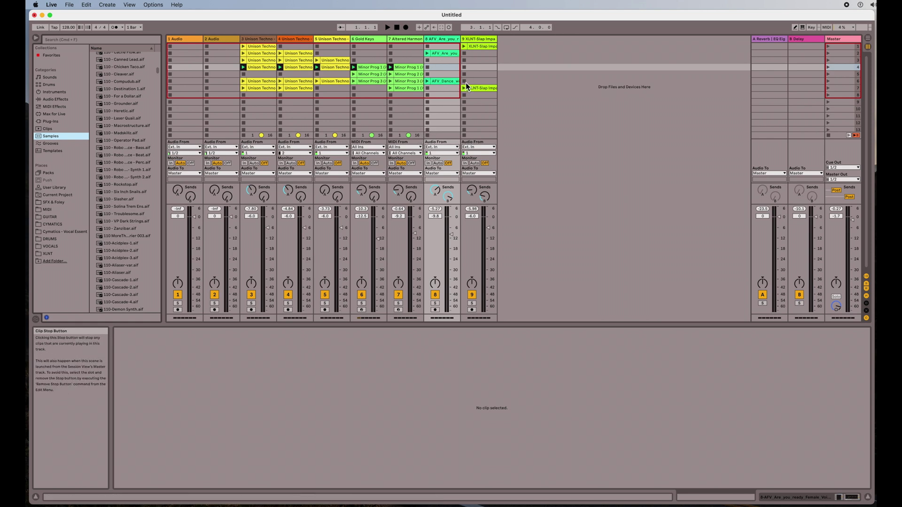
pyautogui.click(398, 28)
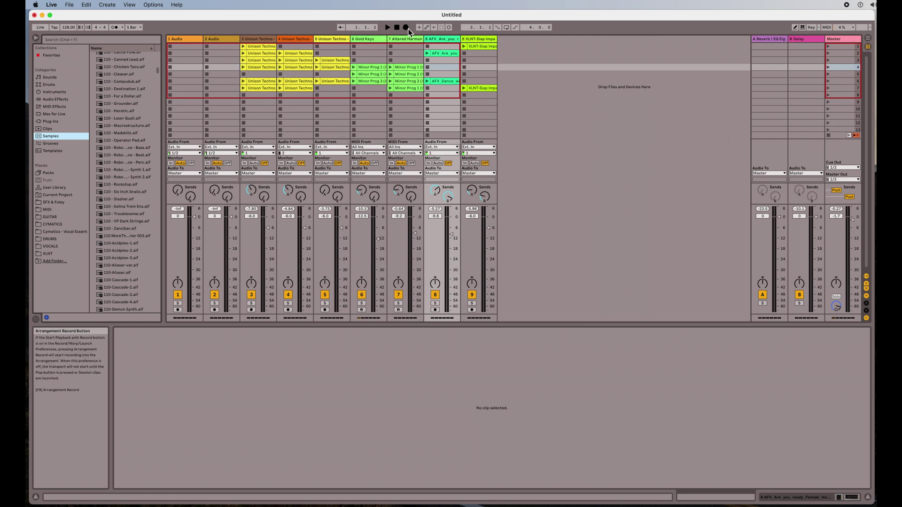
pyautogui.press('Tab')
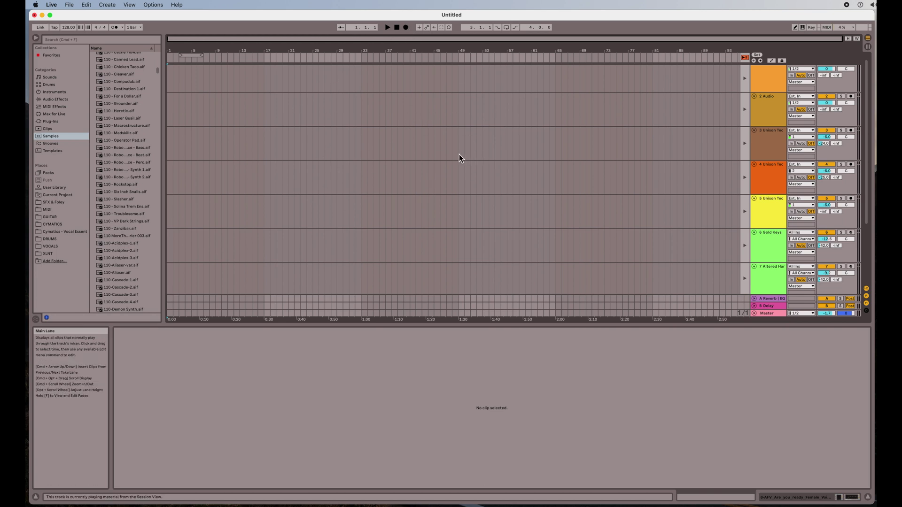
pyautogui.press('Tab')
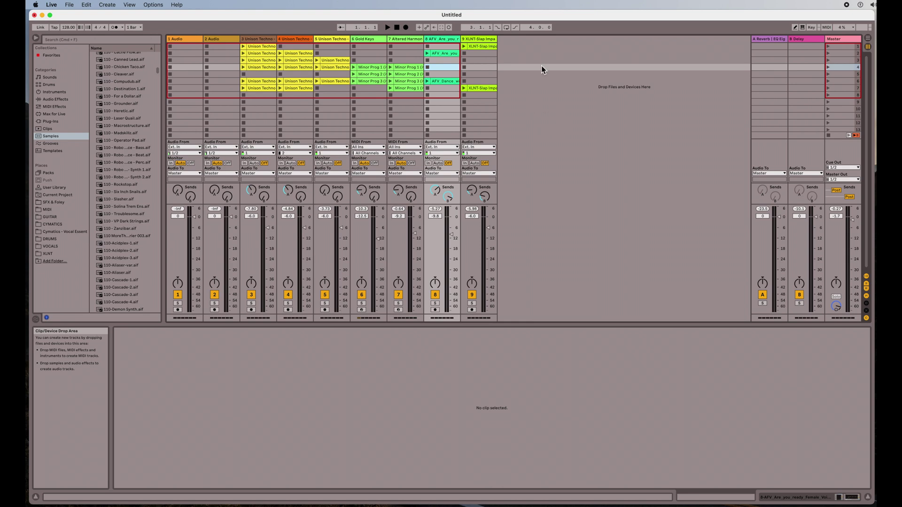
pyautogui.click(397, 28)
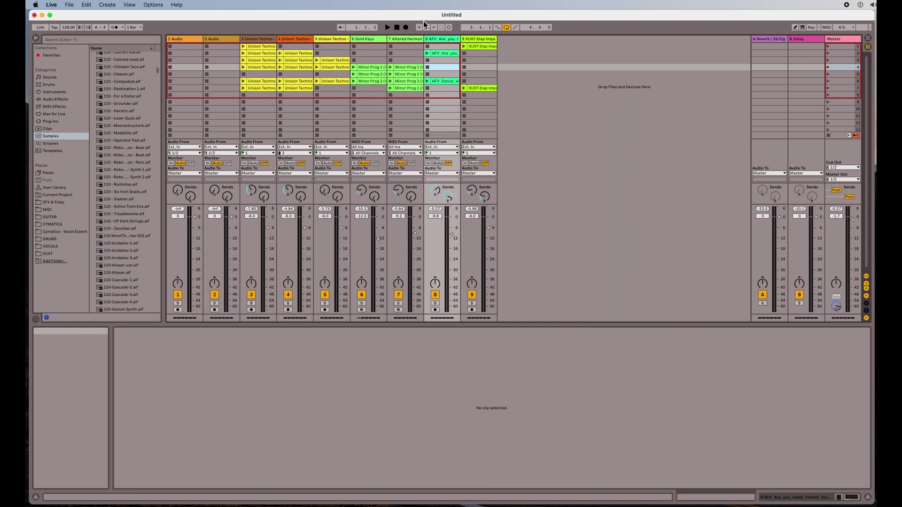
pyautogui.click(507, 28)
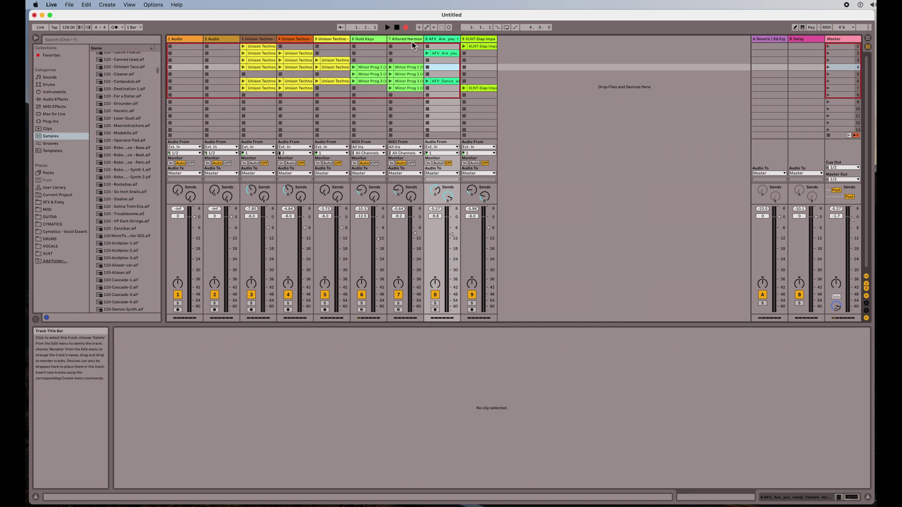
# Play scenes 1 to 4 in sequence, silencing track 4's clip once scene 4 is queued
pyautogui.click(829, 46)
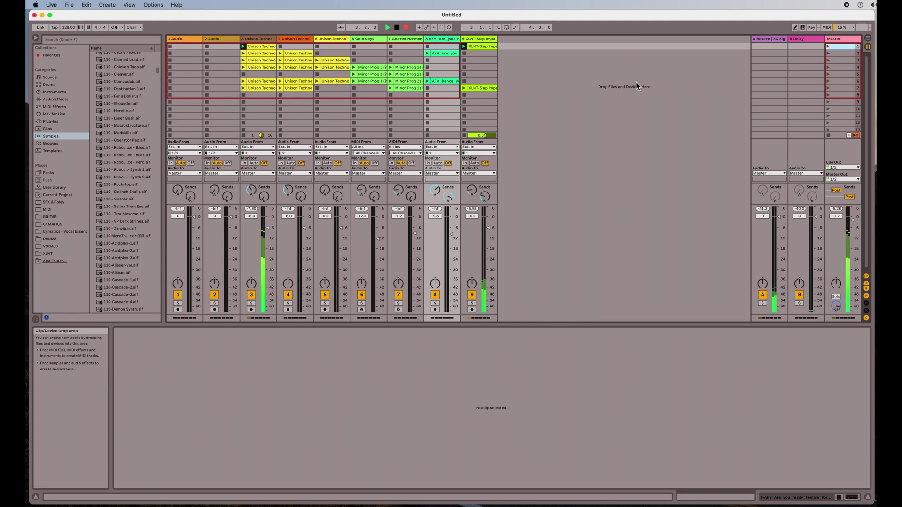
pyautogui.click(829, 54)
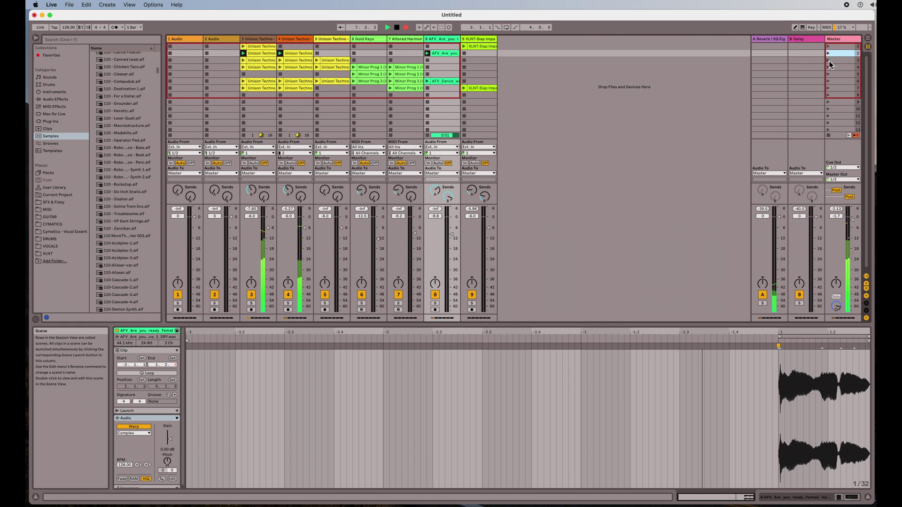
pyautogui.click(830, 60)
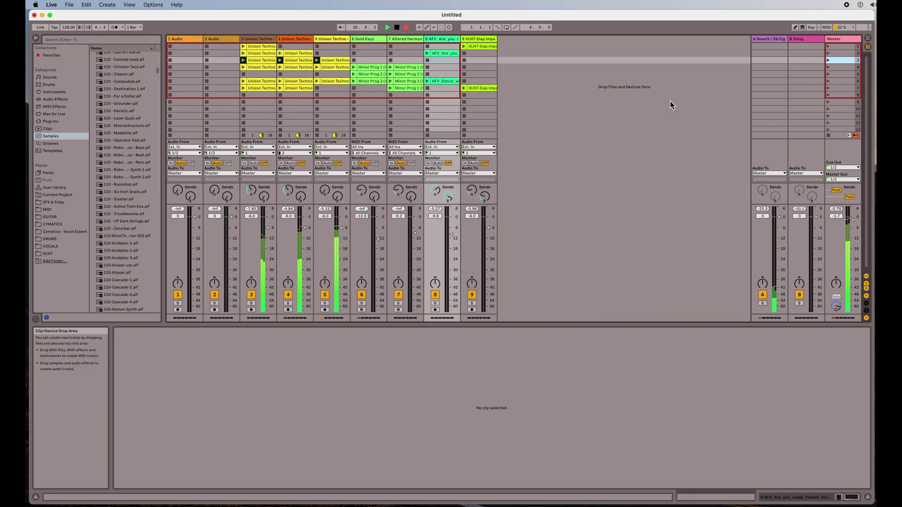
pyautogui.click(828, 69)
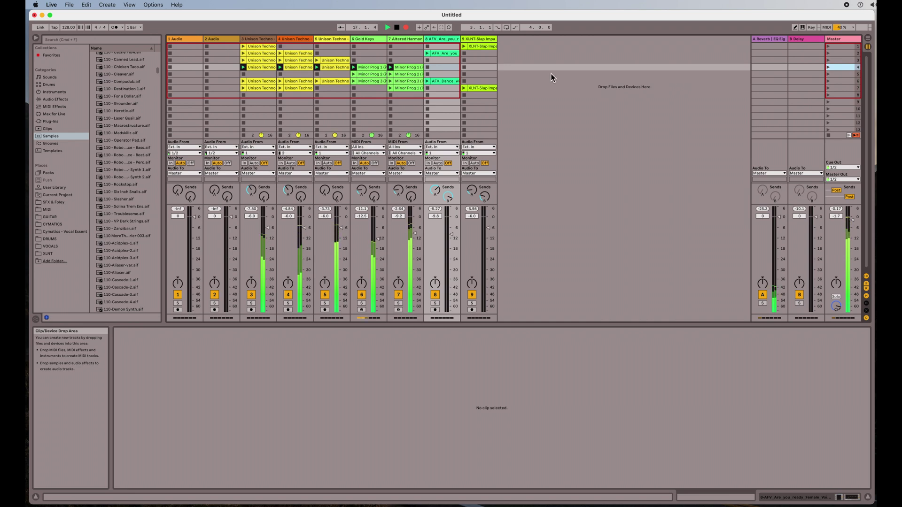
pyautogui.click(280, 76)
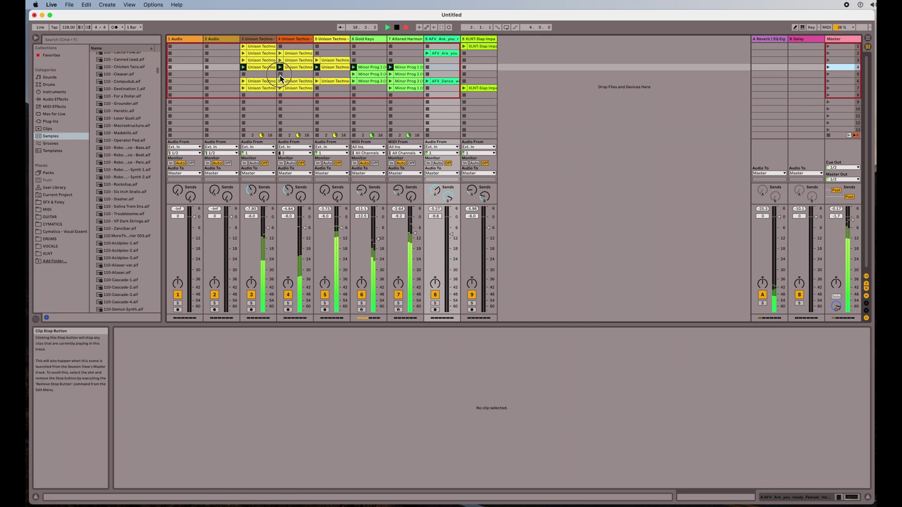
# Continue through scenes 5 and 6, then move to scene 7 with the XLNT-Slap Impact
pyautogui.click(828, 75)
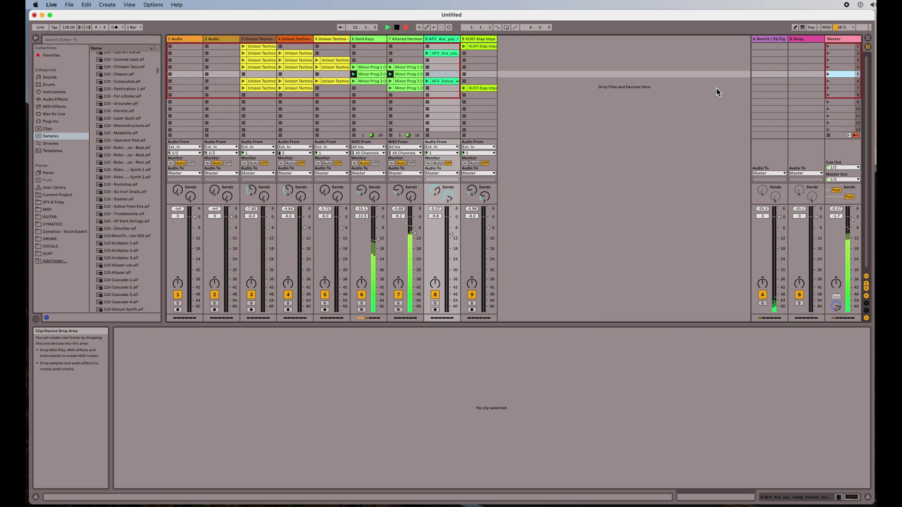
pyautogui.click(465, 88)
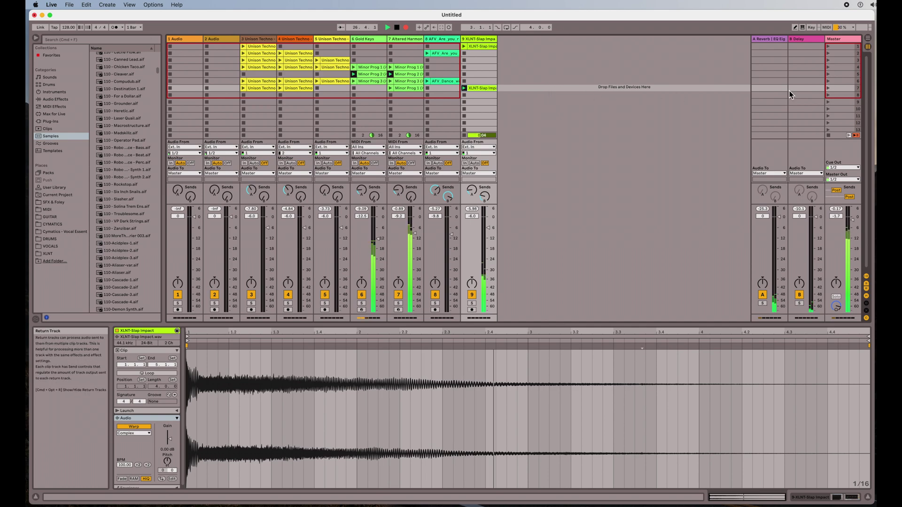
pyautogui.click(828, 81)
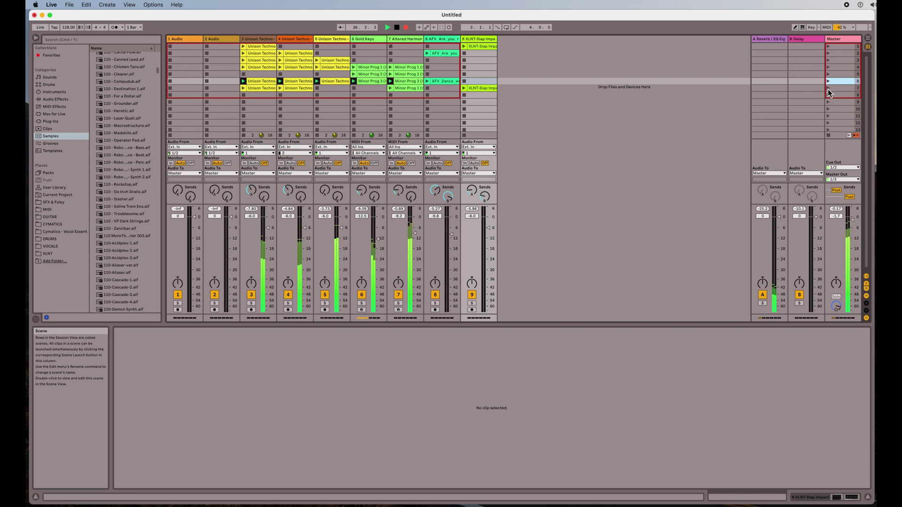
pyautogui.click(480, 88)
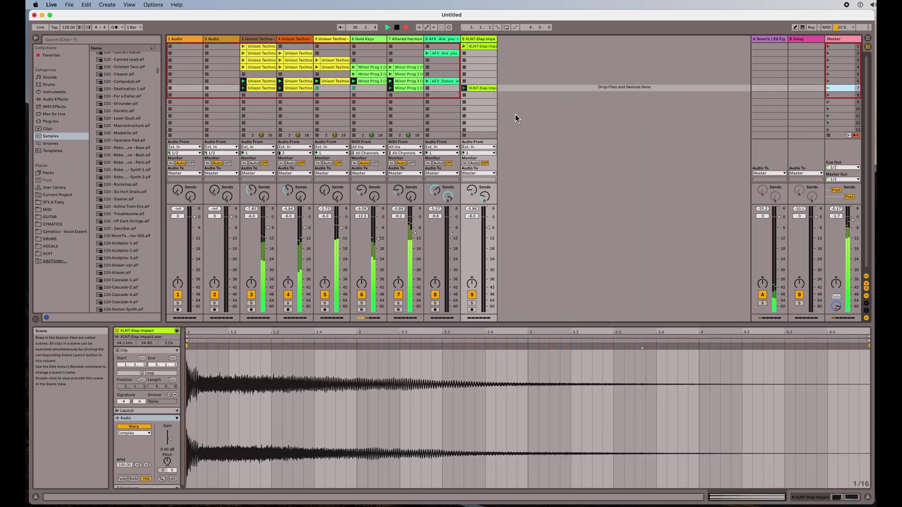
# Relaunch scene 3 and fire the AFV vocal on track 8 and the XLNT-Slap Impact on track 9
pyautogui.click(828, 95)
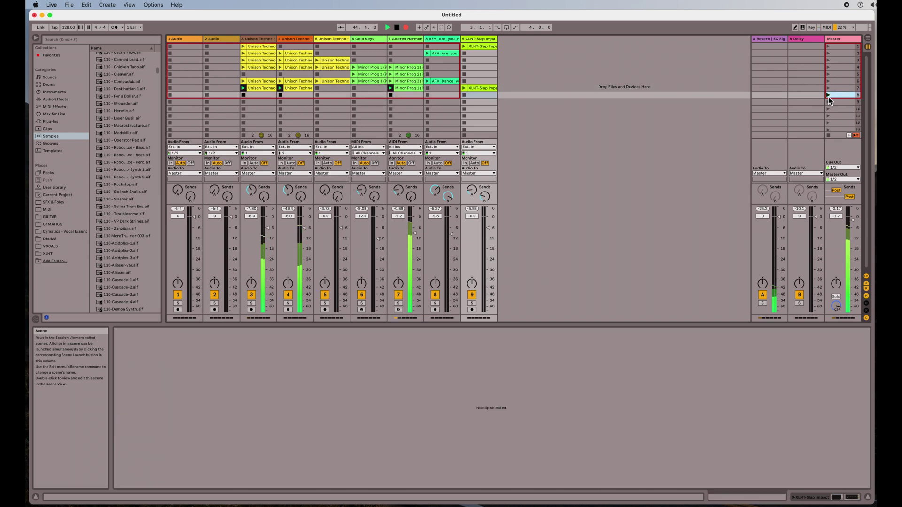
pyautogui.click(827, 60)
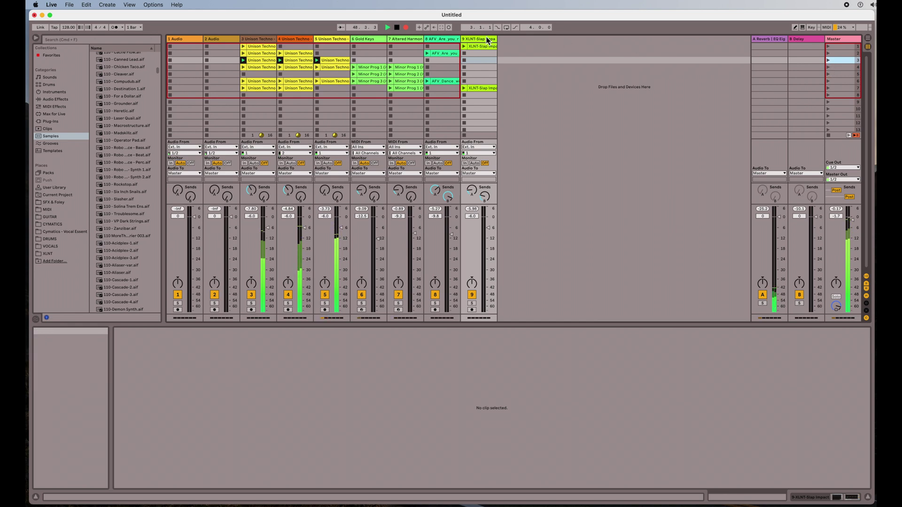
pyautogui.click(428, 54)
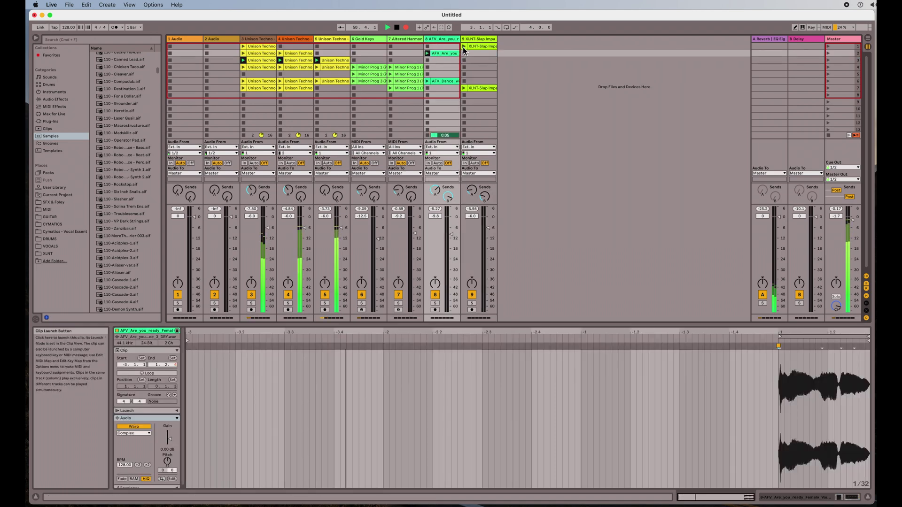
pyautogui.click(464, 47)
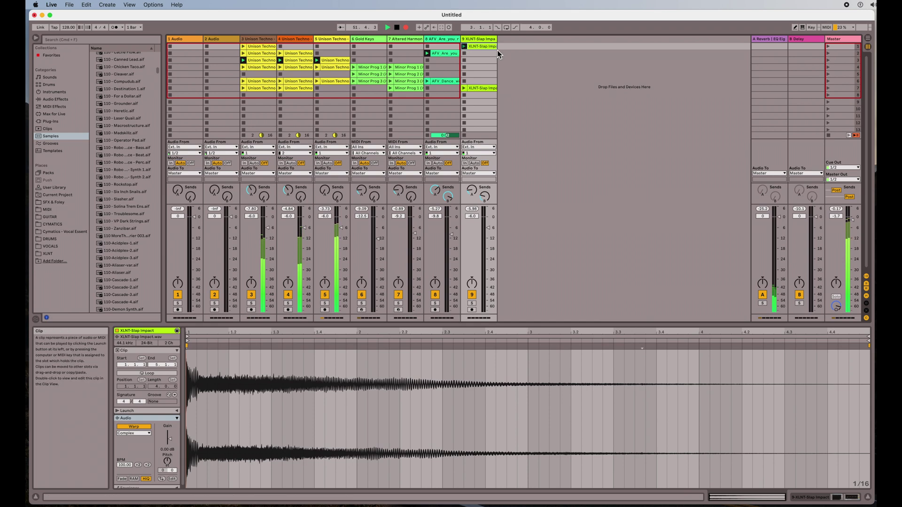
# Launch scenes 4, 6 and 7 in turn, then stop playback to end the recording
pyautogui.click(828, 68)
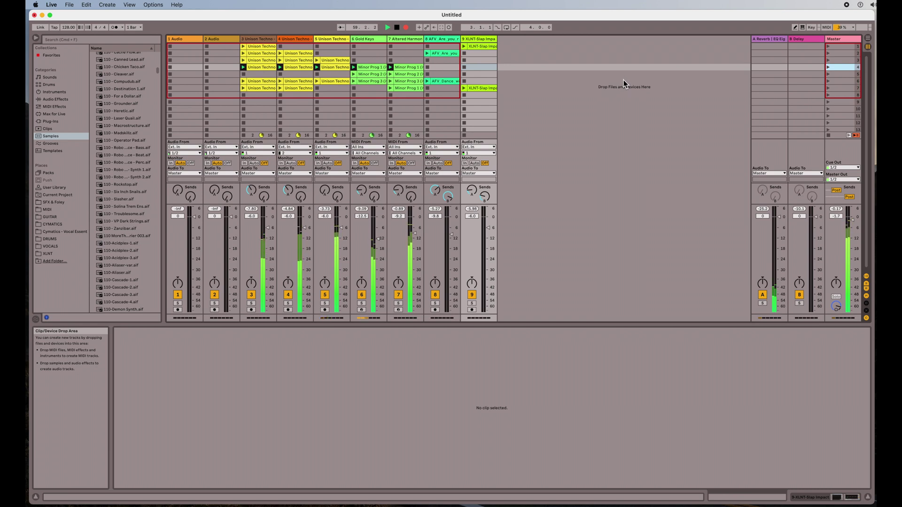
pyautogui.click(830, 81)
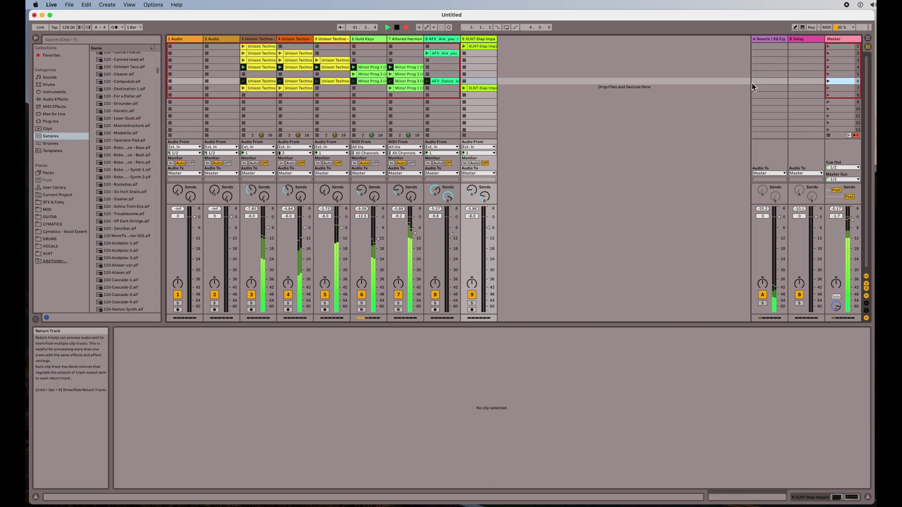
pyautogui.click(828, 88)
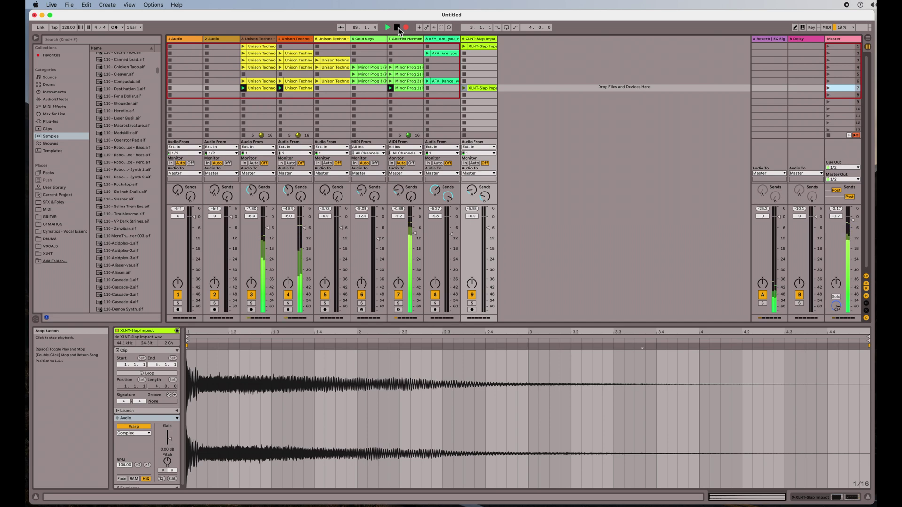
pyautogui.click(398, 27)
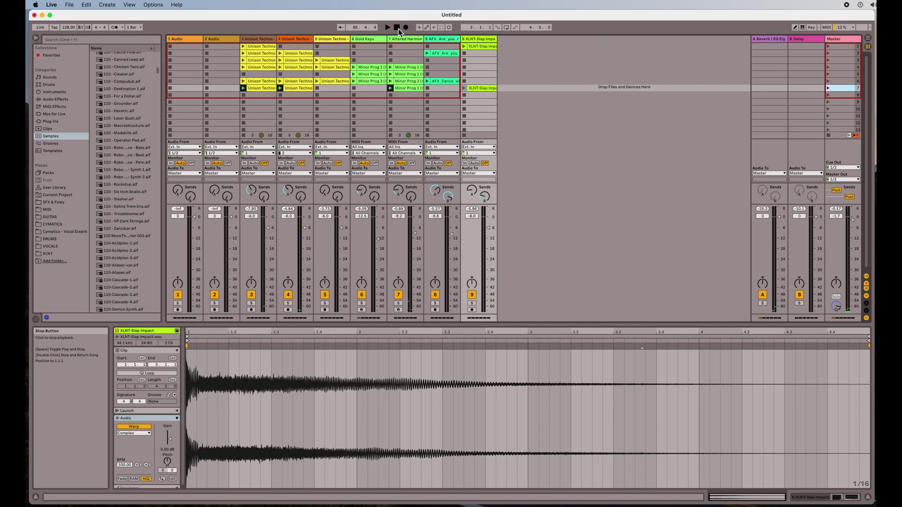
# Return playback to the arrangement, fit all nine tracks, reset to bar 1, and go back to Session View
pyautogui.press('Tab')
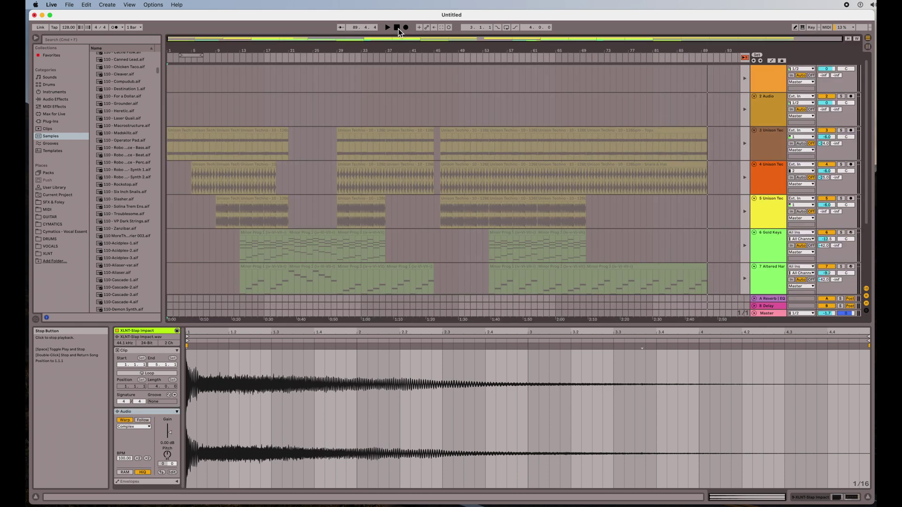
pyautogui.click(745, 58)
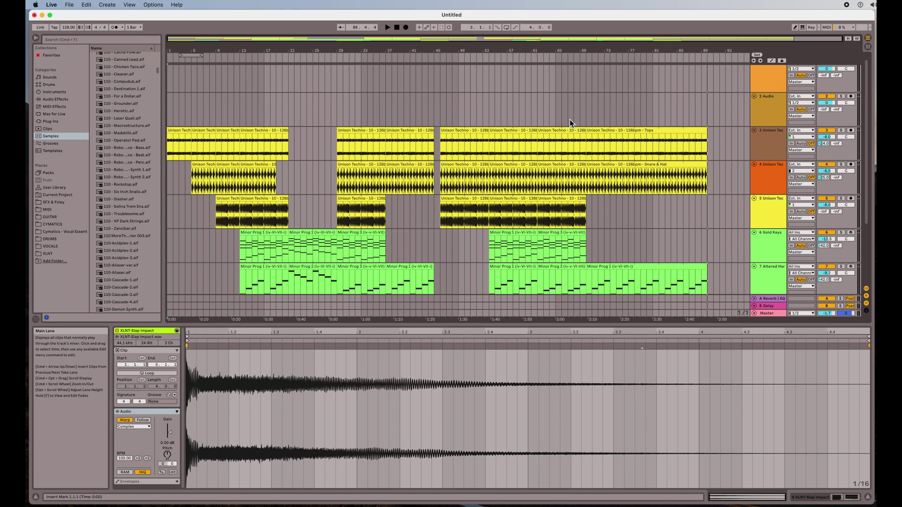
pyautogui.scroll(-5, 570, 119)
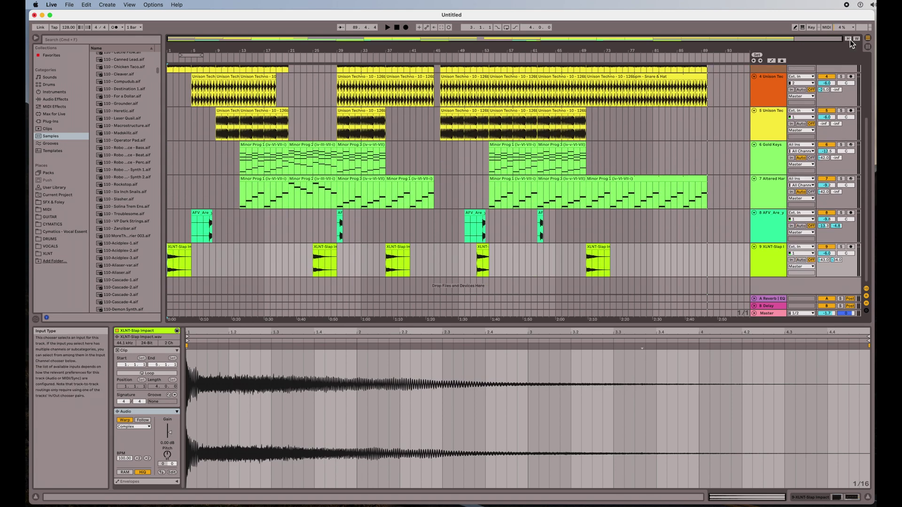
pyautogui.press('h')
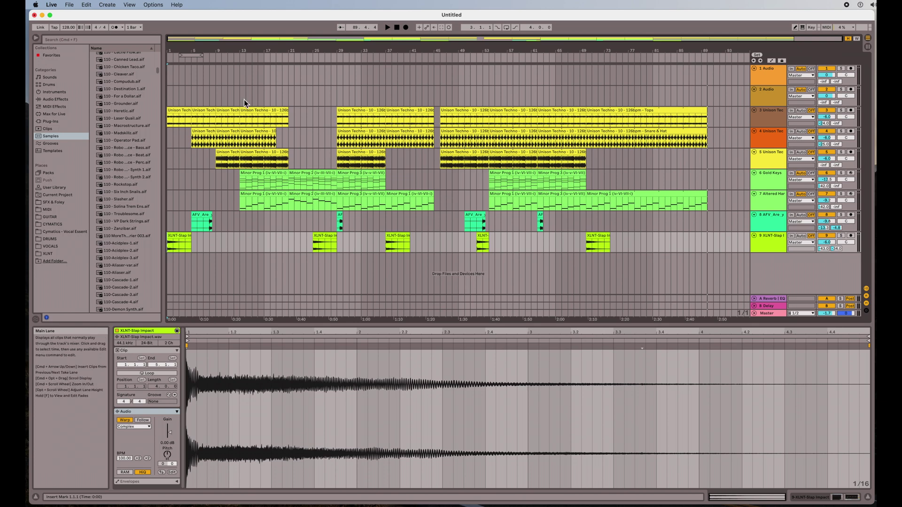
pyautogui.click(397, 27)
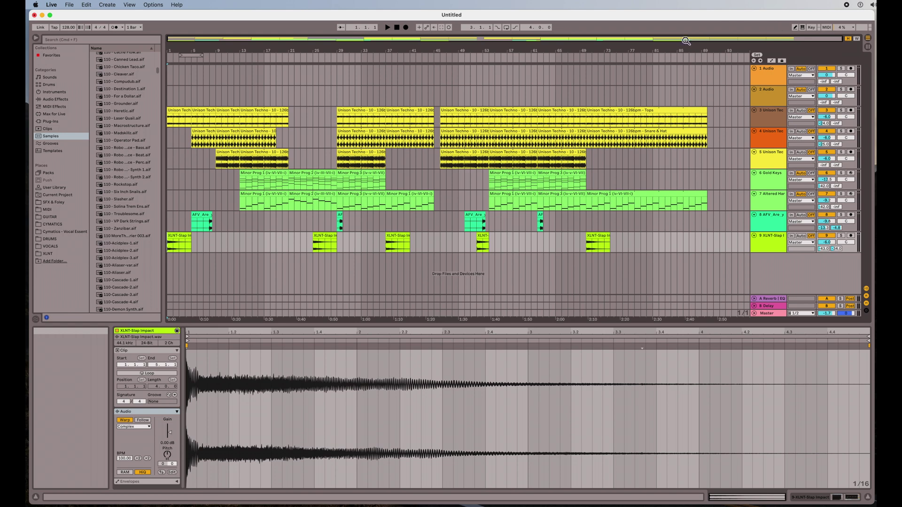
pyautogui.press('Tab')
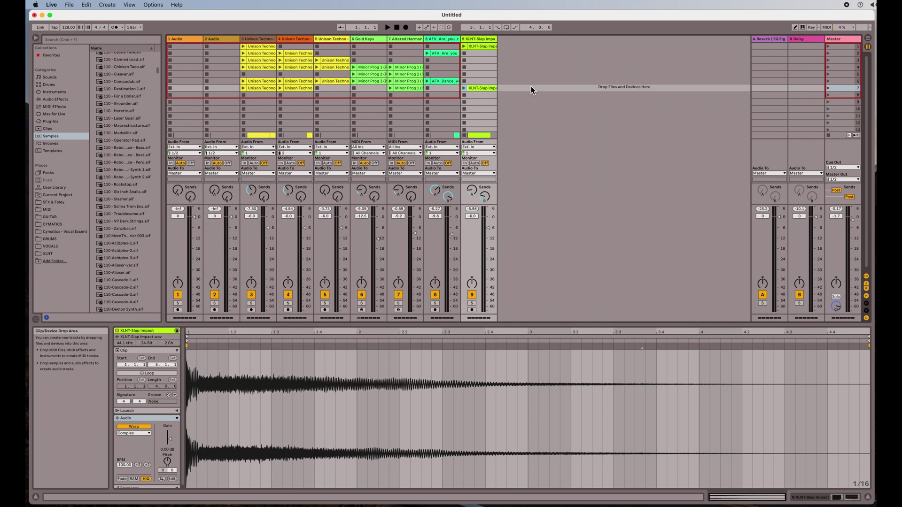
# Play the recorded arrangement from bar 1 with the Master track's compressor and multiband dynamics shown
pyautogui.press('Tab')
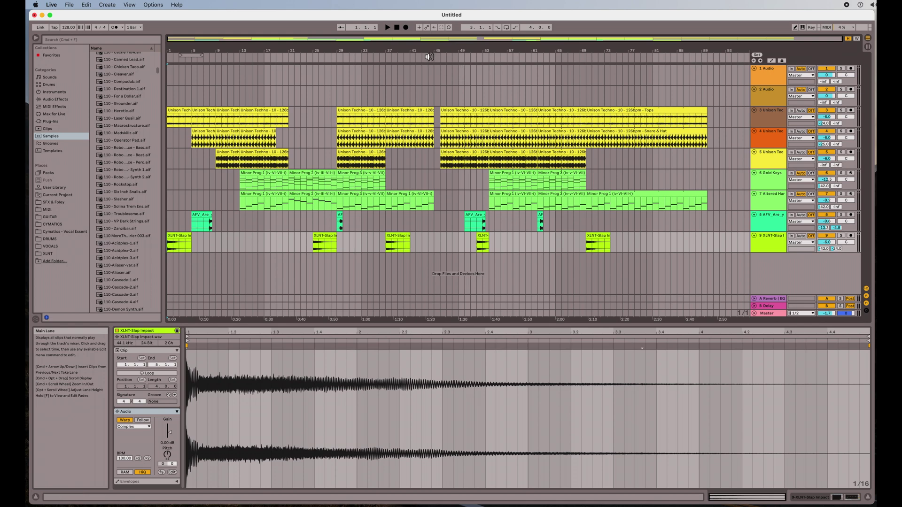
pyautogui.click(388, 28)
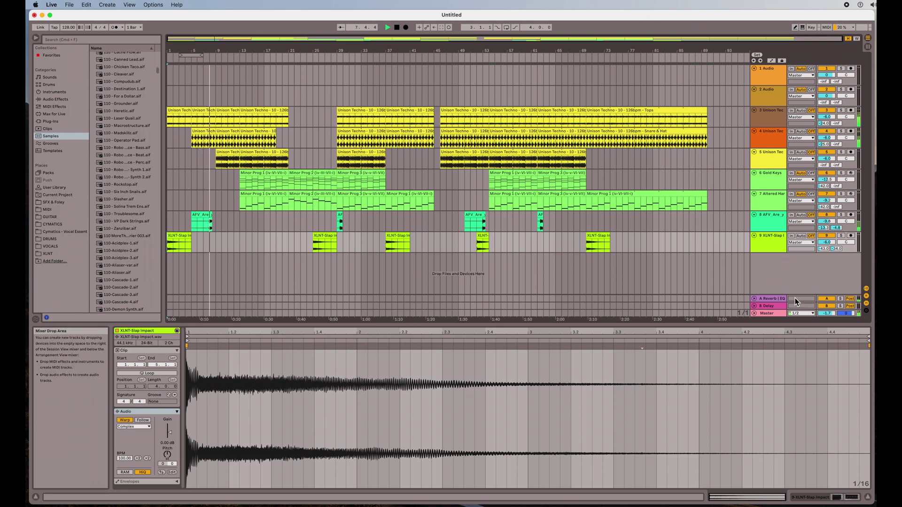
pyautogui.click(777, 314)
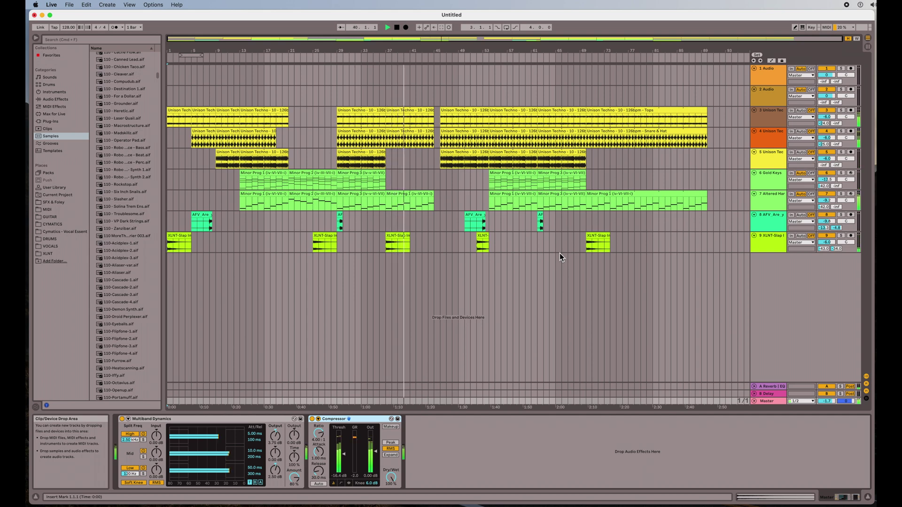
pyautogui.press('Tab')
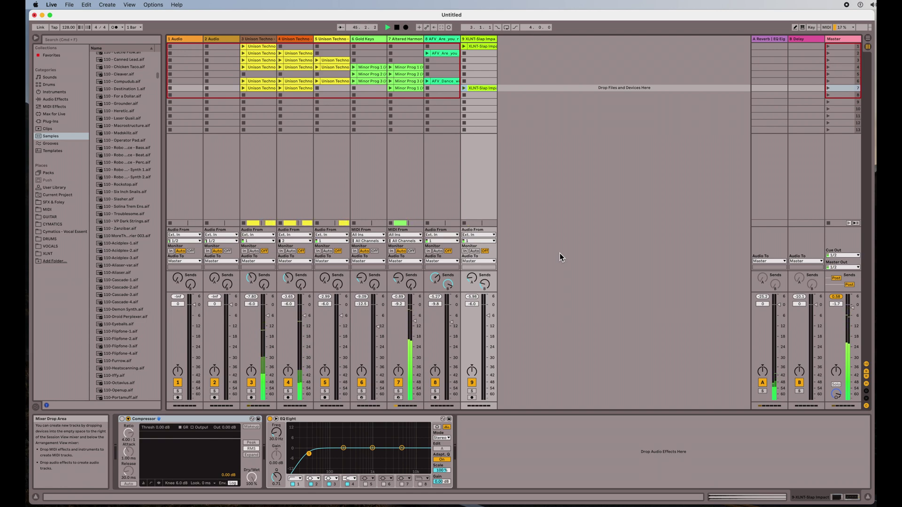
# Compare the arrangement timeline and the Session clip grid and mixer while the song plays
pyautogui.press('Tab')
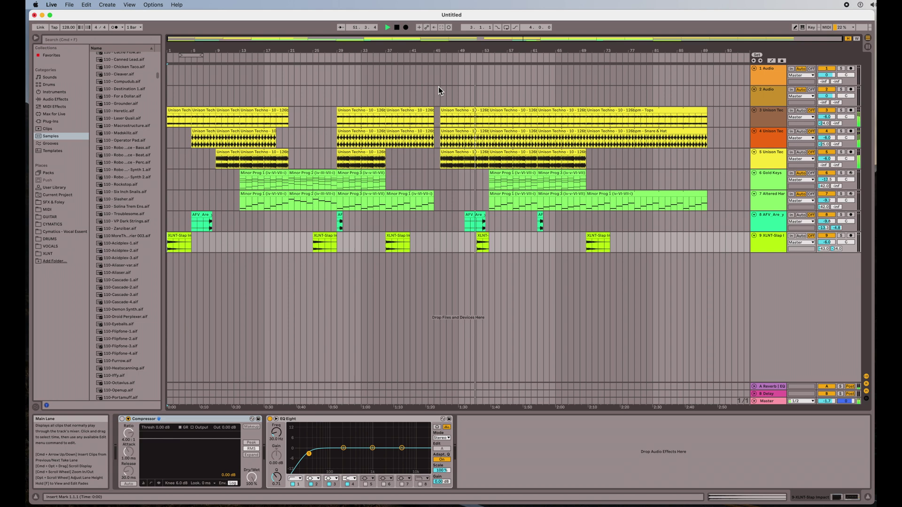
pyautogui.press('Tab')
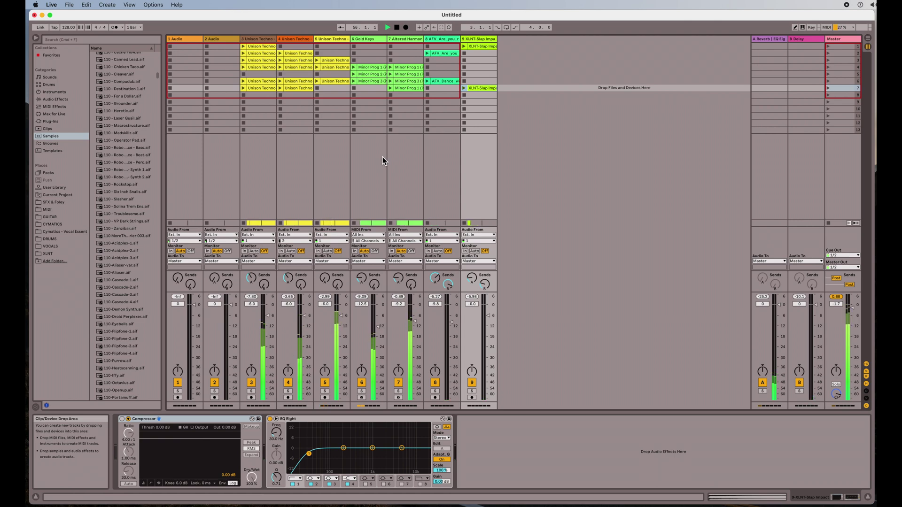
pyautogui.press('Tab')
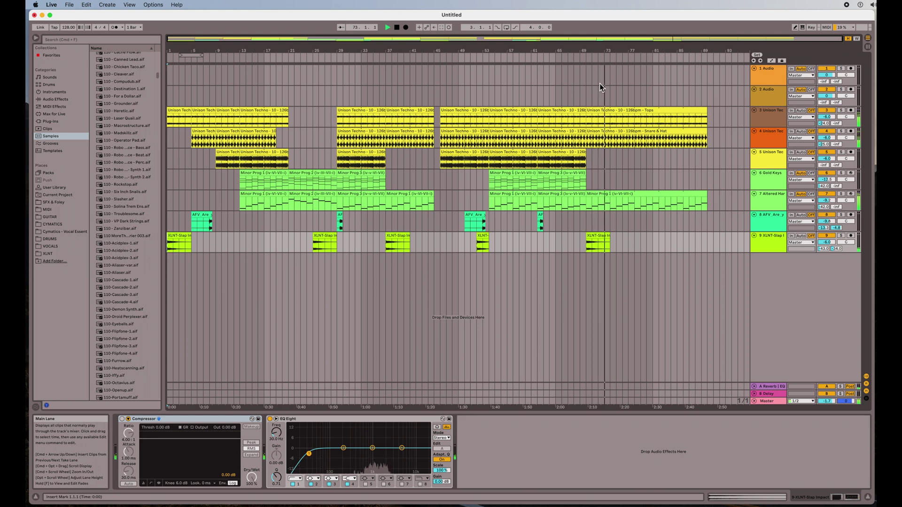
pyautogui.press('Tab')
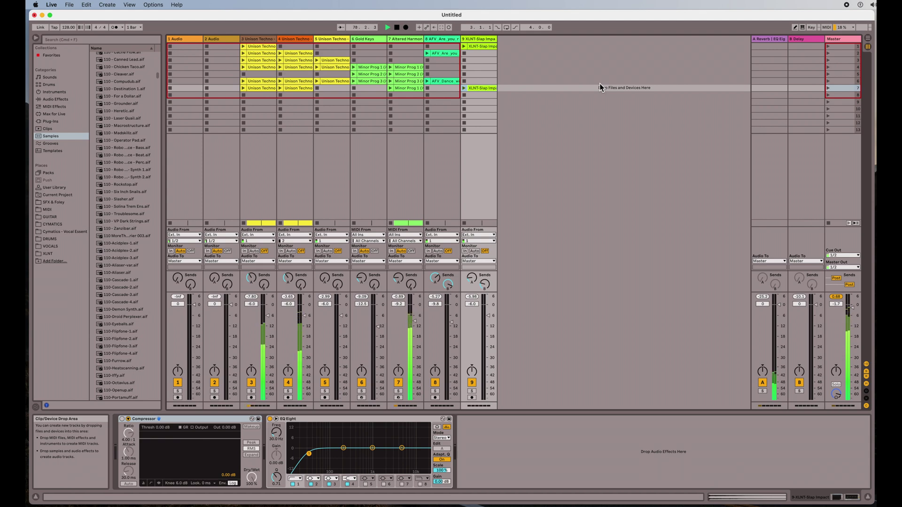
# Stop playback and finish on the arrangement timeline with clips spanning nine tracks
pyautogui.press('space')
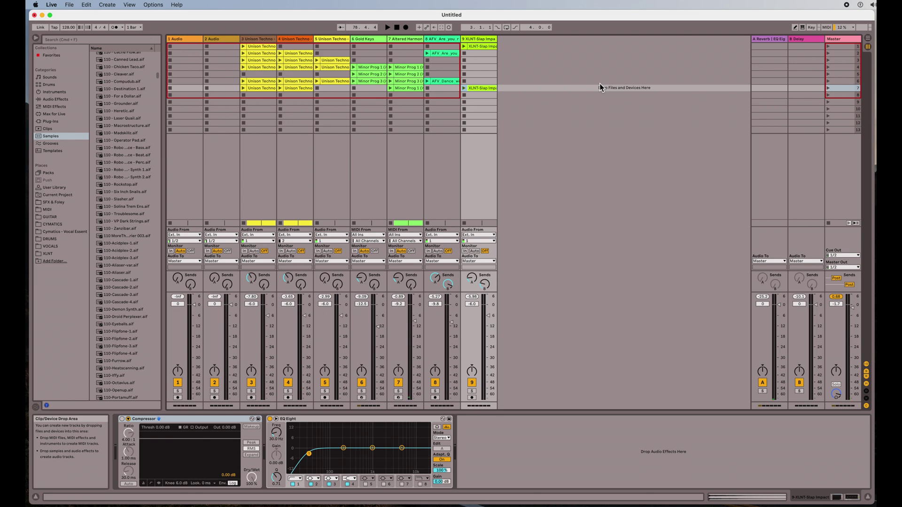
pyautogui.press('Tab')
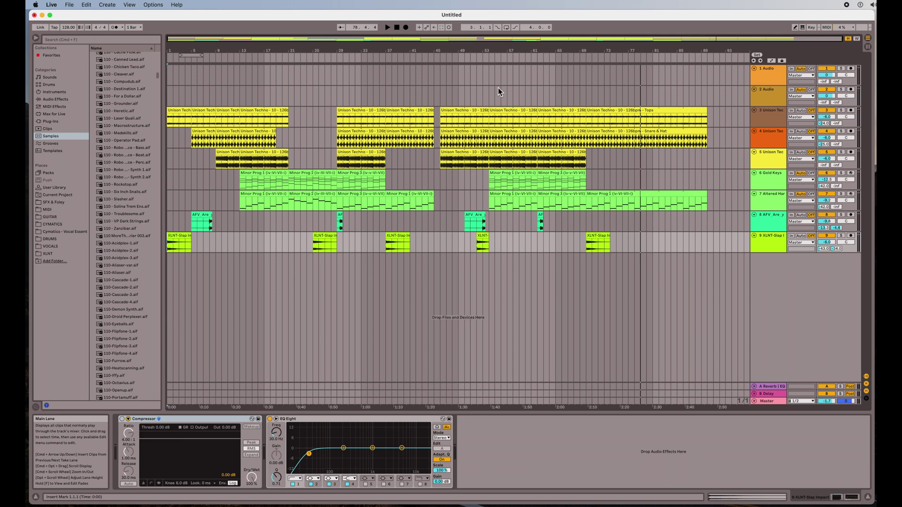
pyautogui.press('Tab')
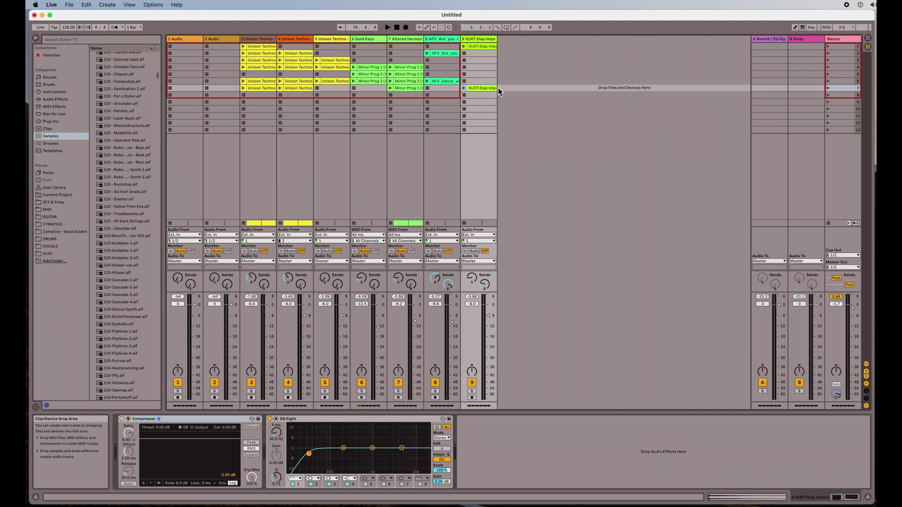
pyautogui.press('Tab')
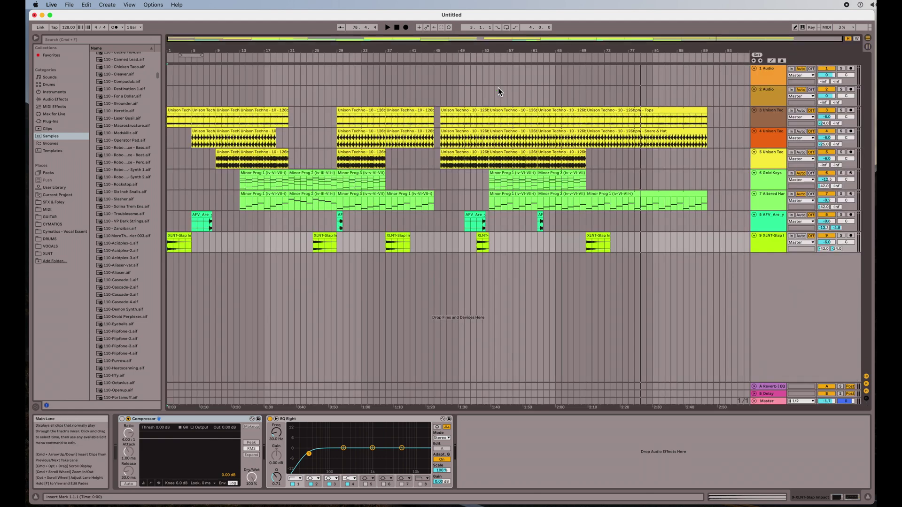